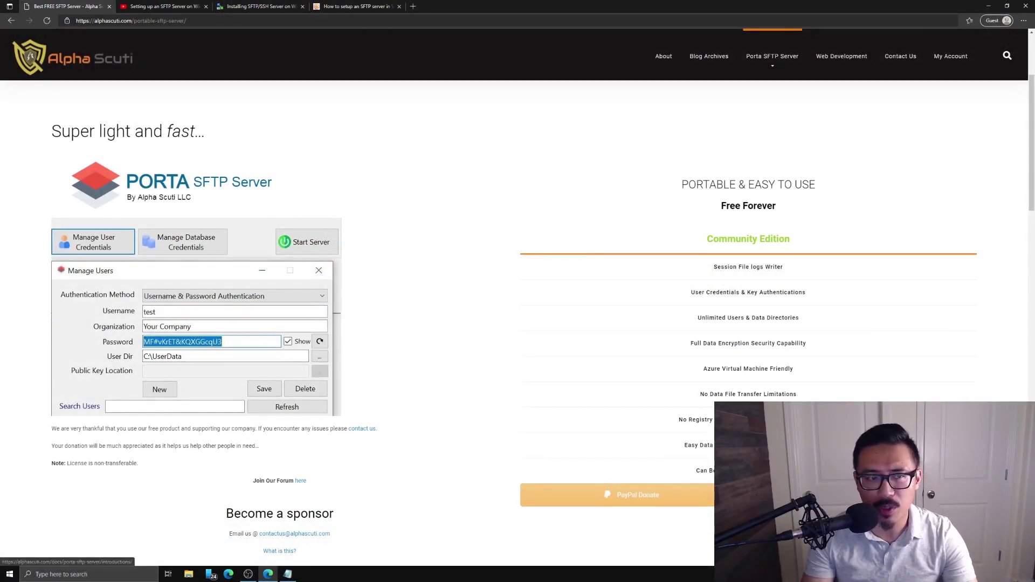
# - Download Porta_SFTP_Server_v_1_0_4.zip from the Porta SFTP Server page on the Alpha Scuti site
pyautogui.scroll(-5, 636, 435)
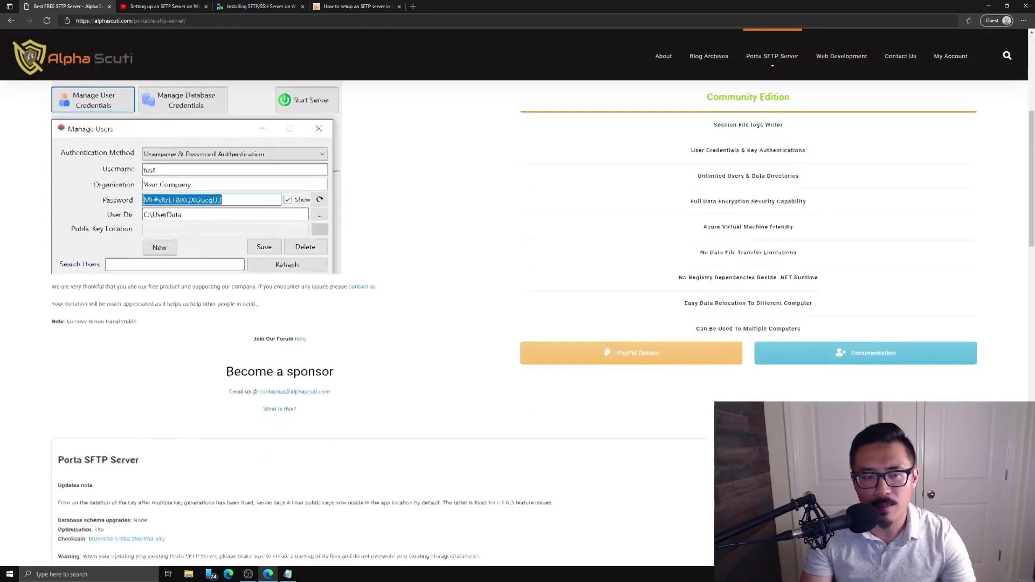
pyautogui.scroll(-2, 636, 435)
pyautogui.click(102, 428)
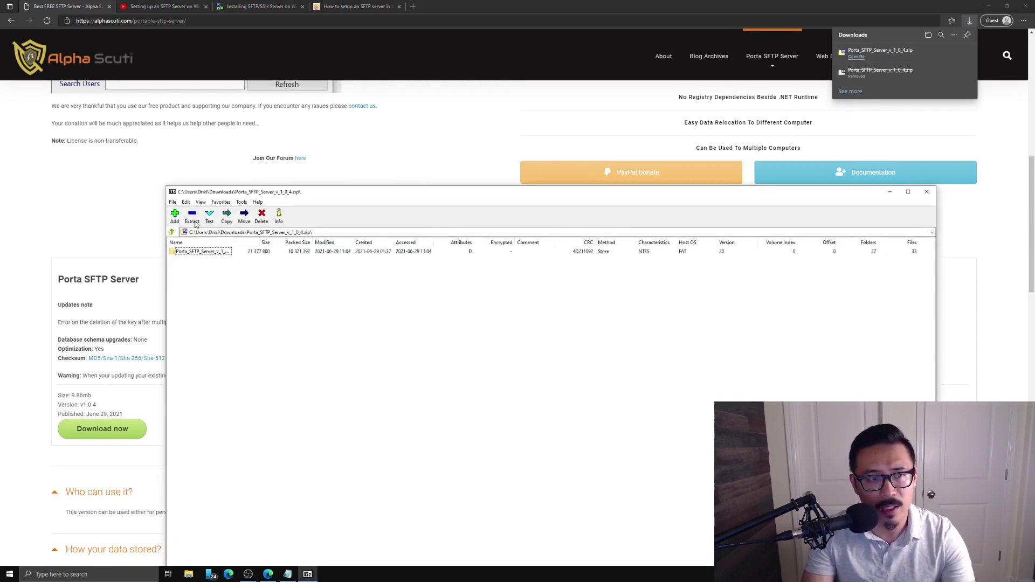
# - Extract Porta_SFTP_Server_v_1_0_4.zip into Downloads with 7-Zip and open the extracted folder
pyautogui.click(193, 218)
pyautogui.click(540, 334)
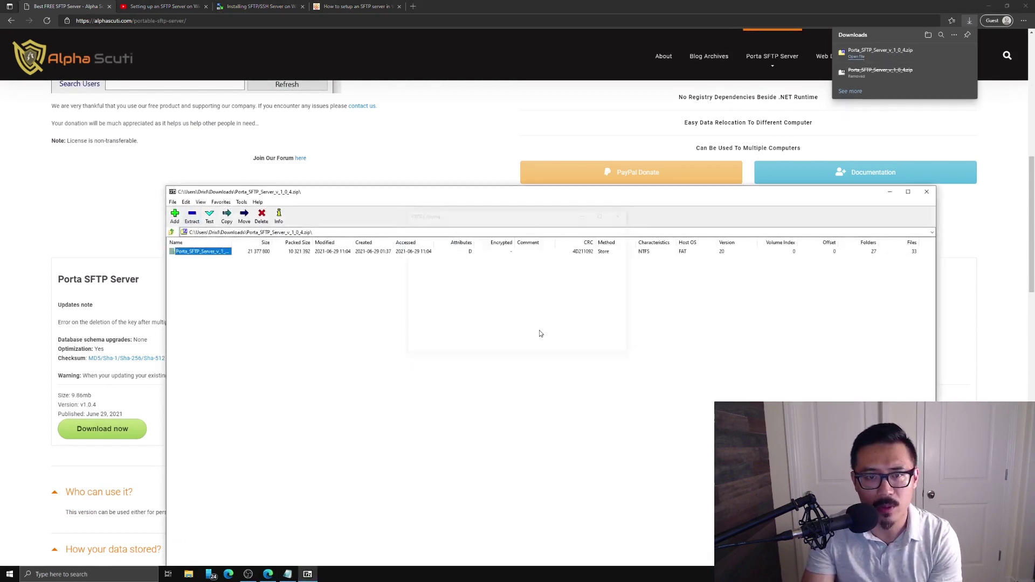
pyautogui.rightClick(320, 348)
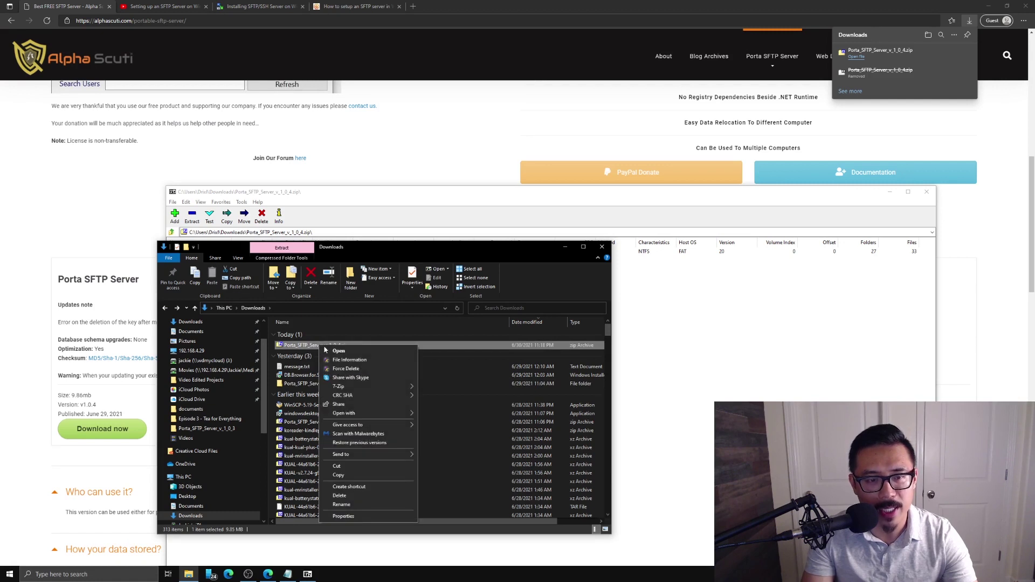
pyautogui.moveTo(360, 386)
pyautogui.click(446, 414)
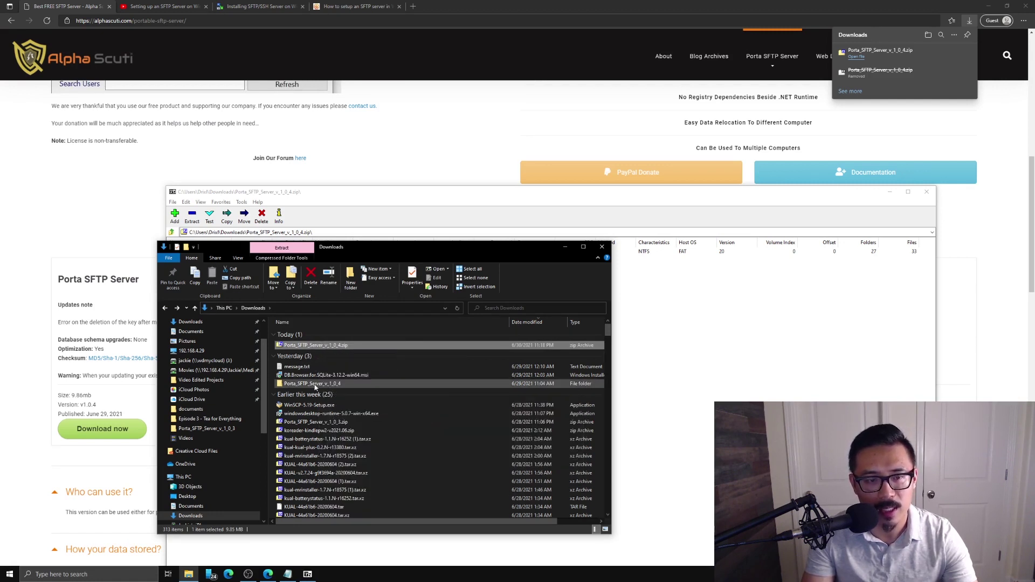
pyautogui.doubleClick(312, 384)
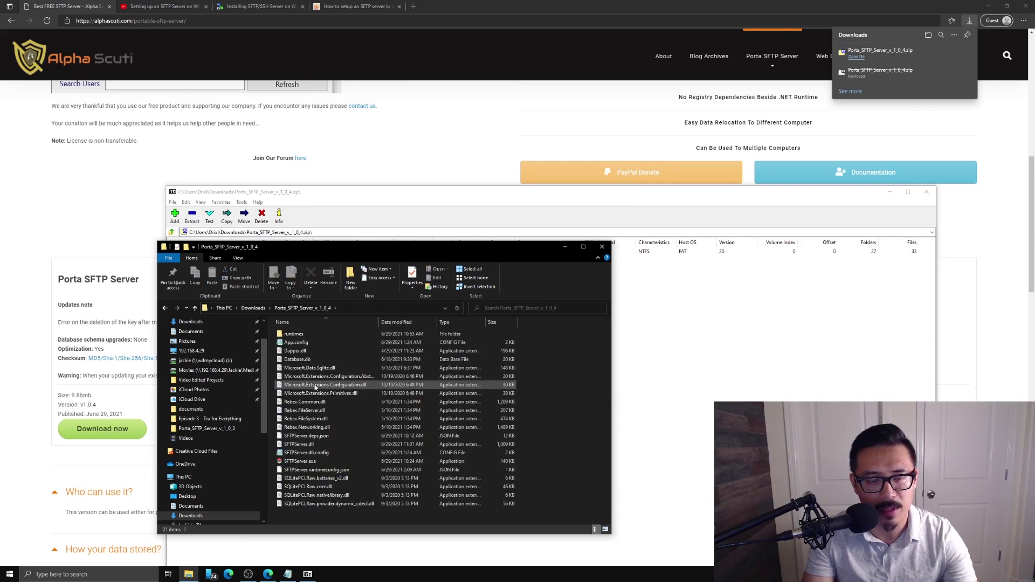
# - Launch SFTPServer.exe and generate a passphrase-protected 2048-bit RSA key in OpenSsh format
pyautogui.doubleClick(299, 461)
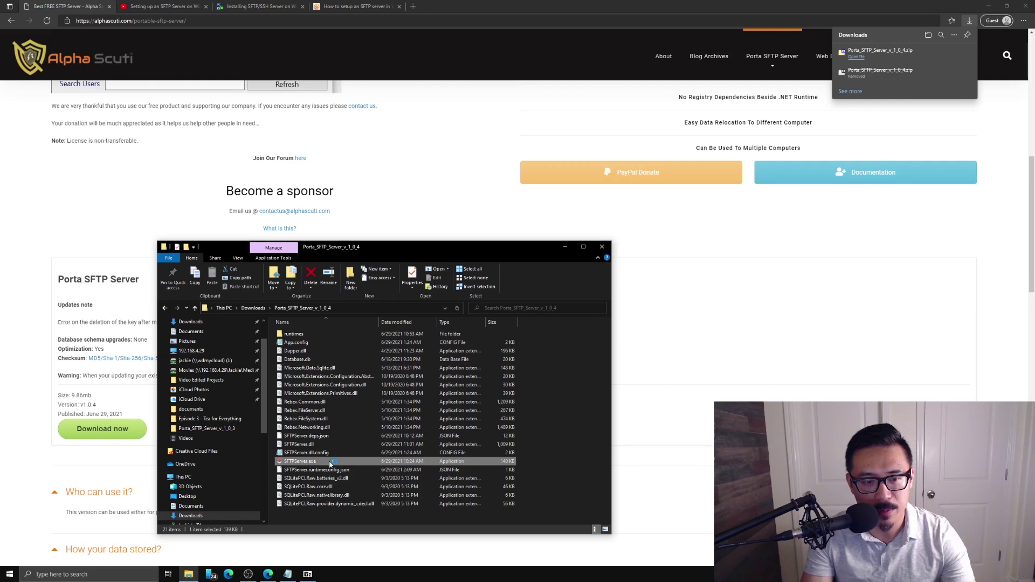
pyautogui.click(508, 243)
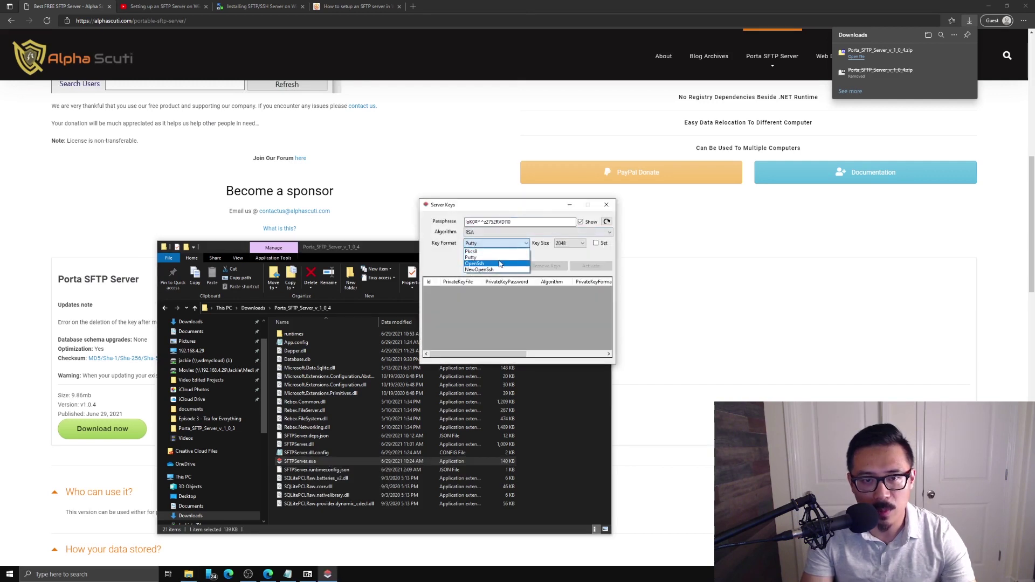
pyautogui.click(474, 255)
pyautogui.write('a')
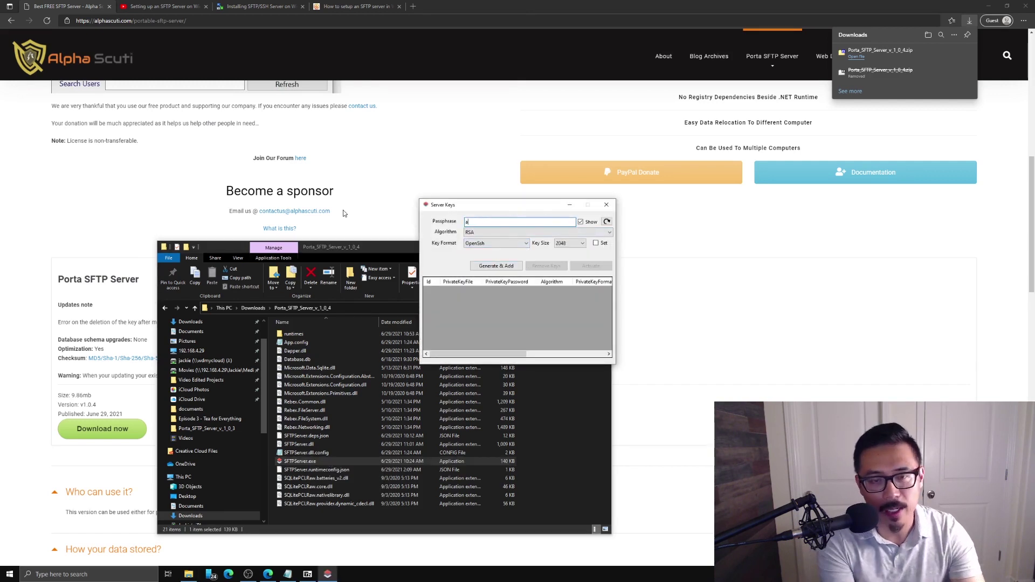
pyautogui.write('bc123')
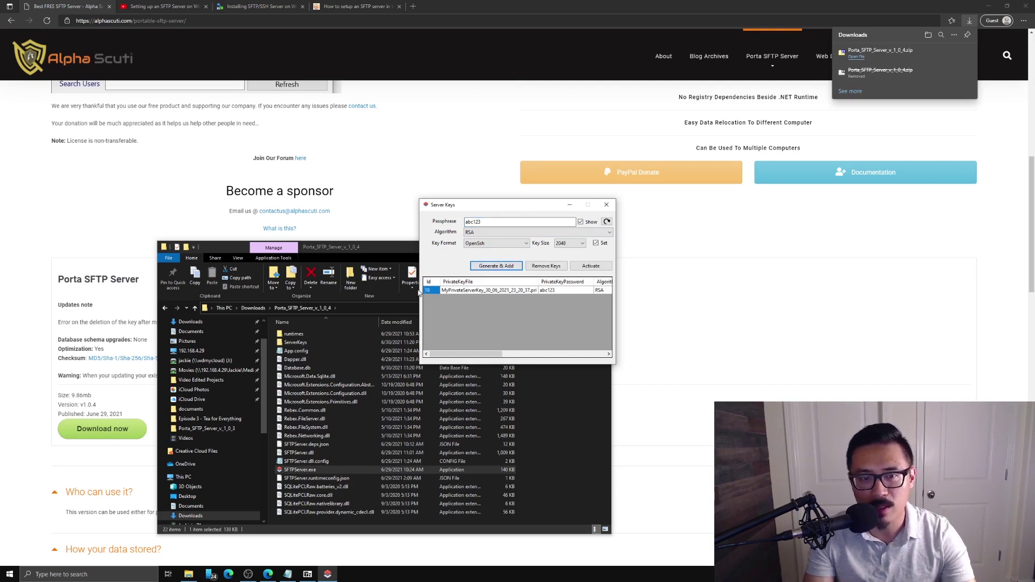
pyautogui.click(501, 266)
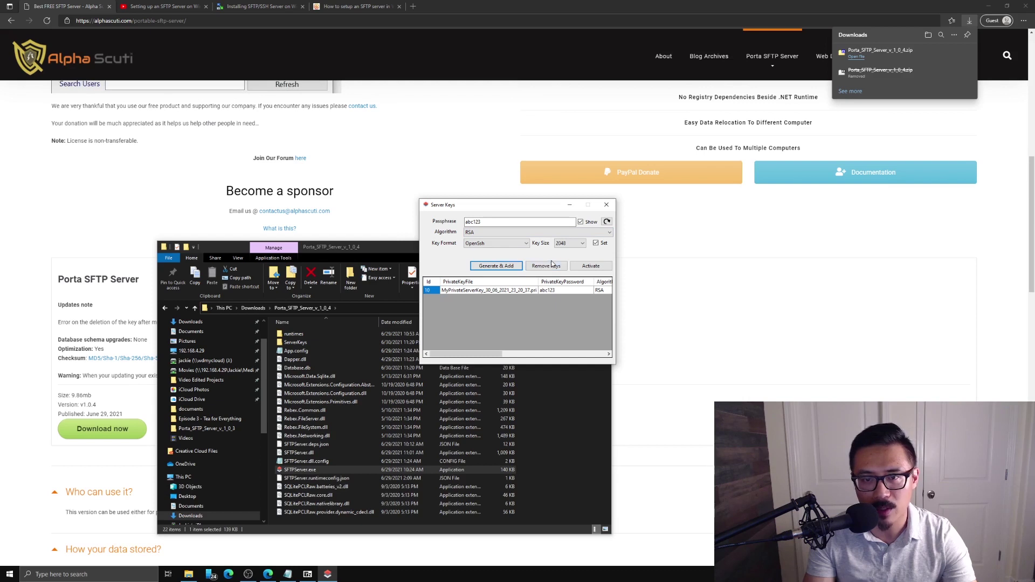
pyautogui.click(606, 205)
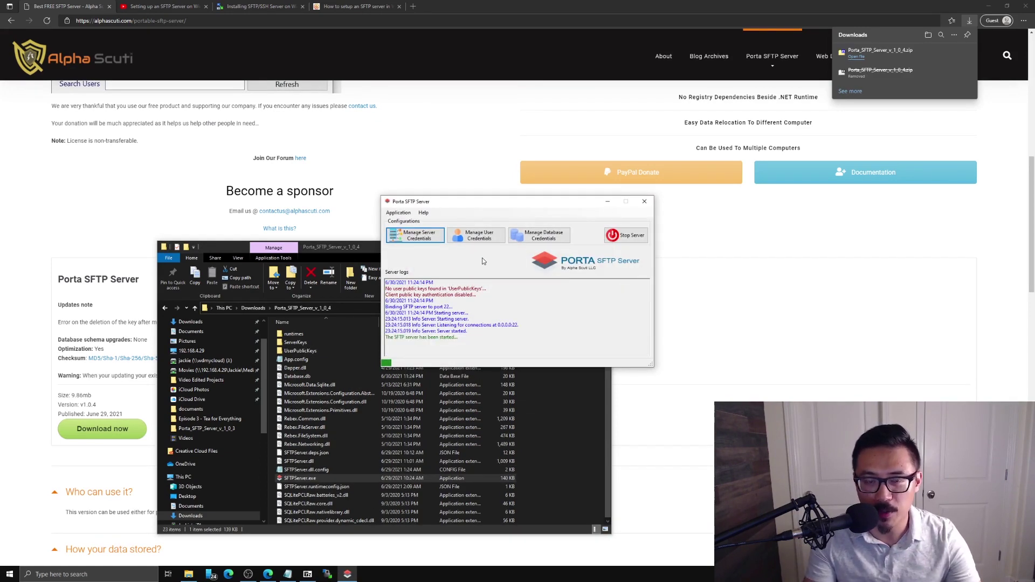
# - In Manage Users, enter a new user's username, organization and login password
pyautogui.click(481, 237)
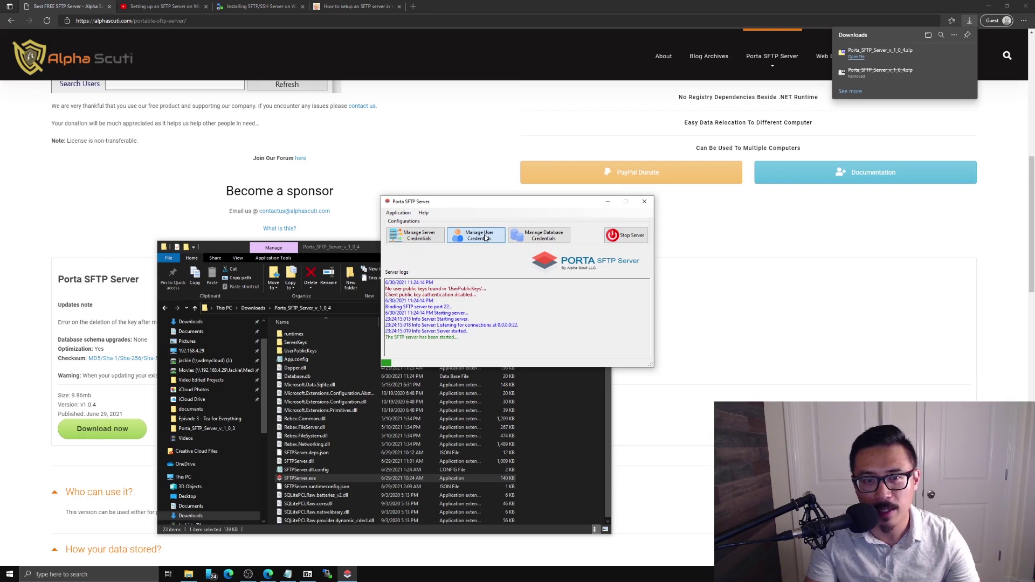
pyautogui.click(514, 232)
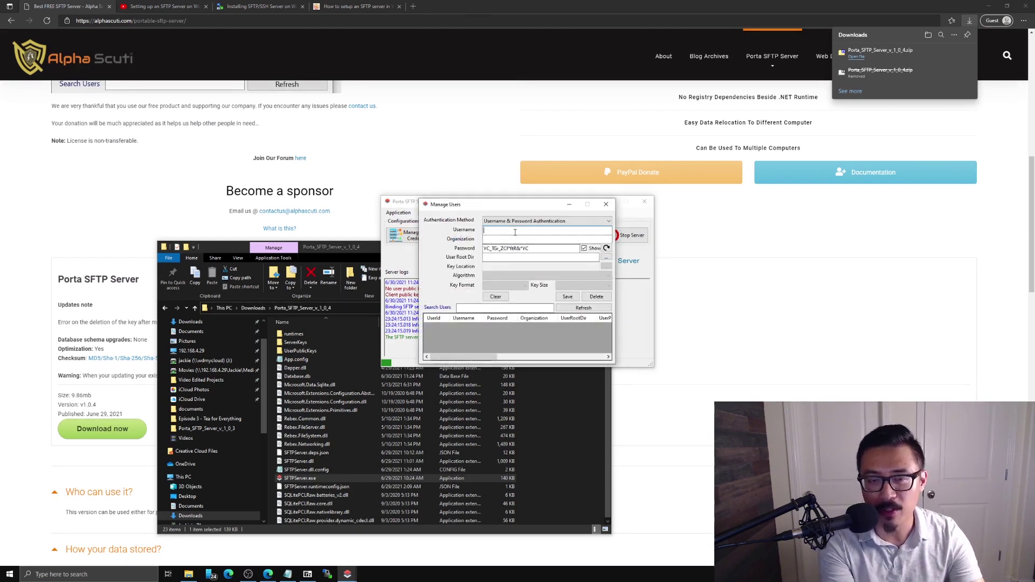
pyautogui.click(546, 239)
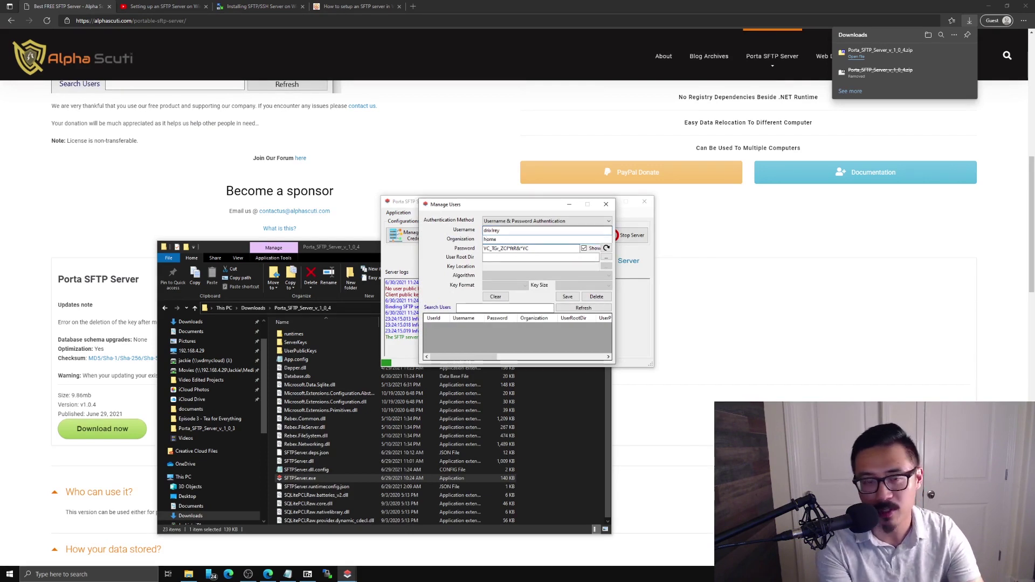
pyautogui.press('Tab')
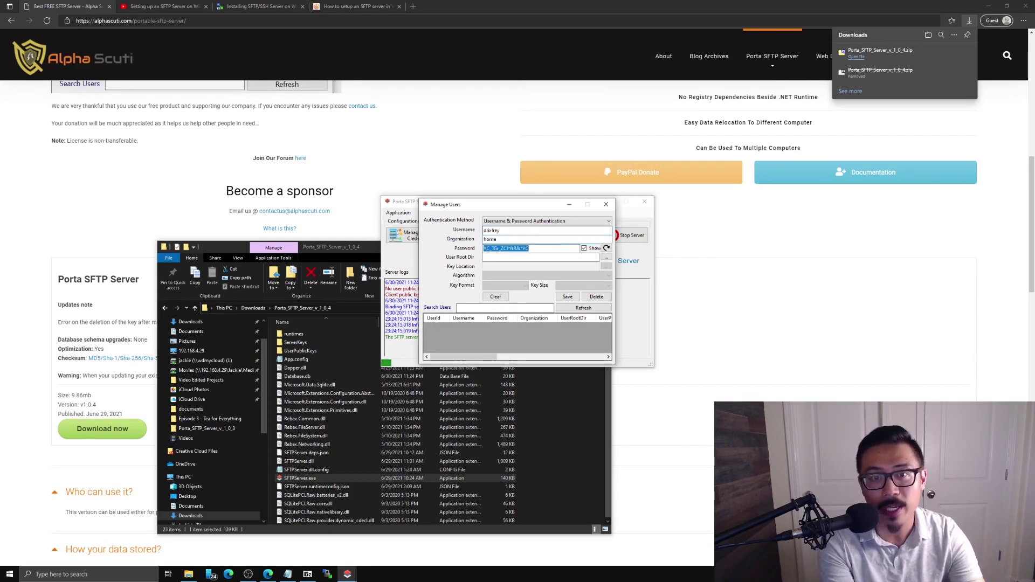
pyautogui.write('abc123')
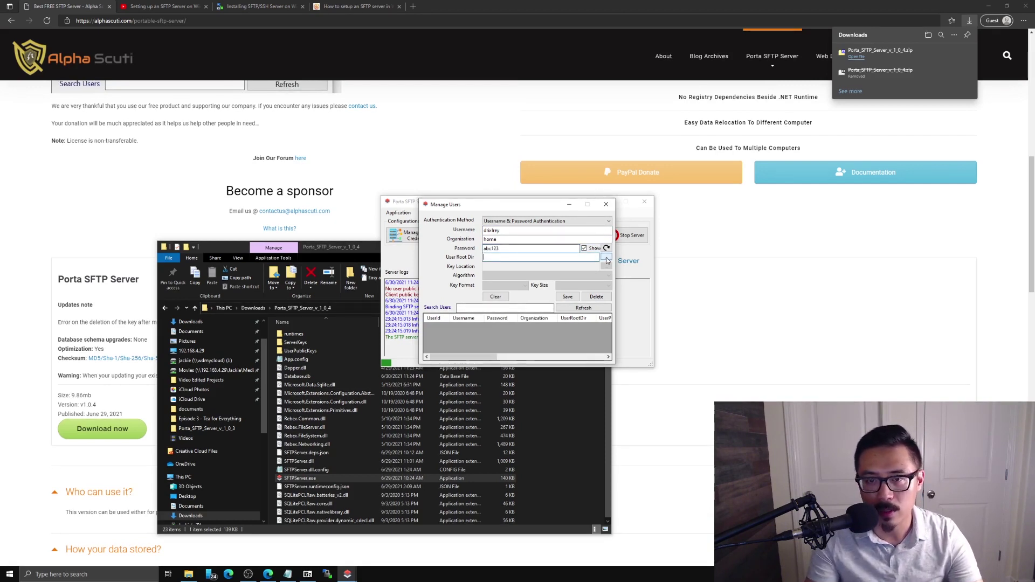
pyautogui.press('Tab')
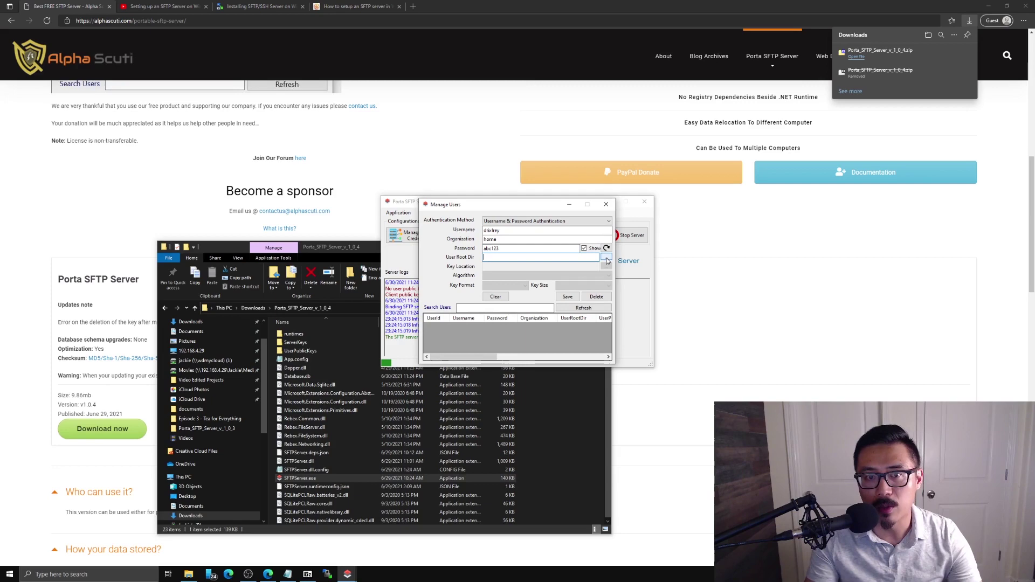
# - Set the user's root directory to the Desktop Shared folder and save the record
pyautogui.click(606, 259)
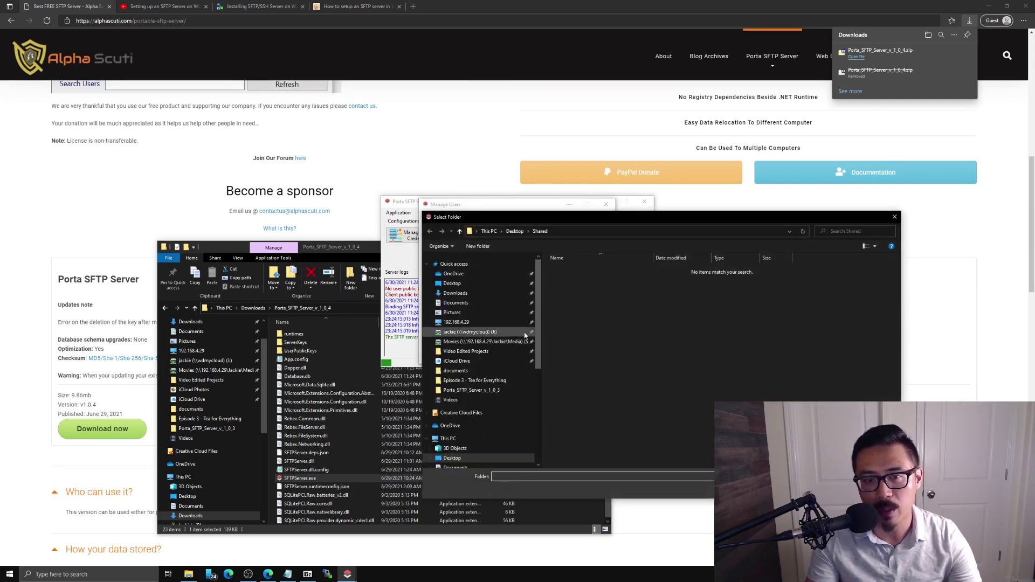
pyautogui.click(469, 285)
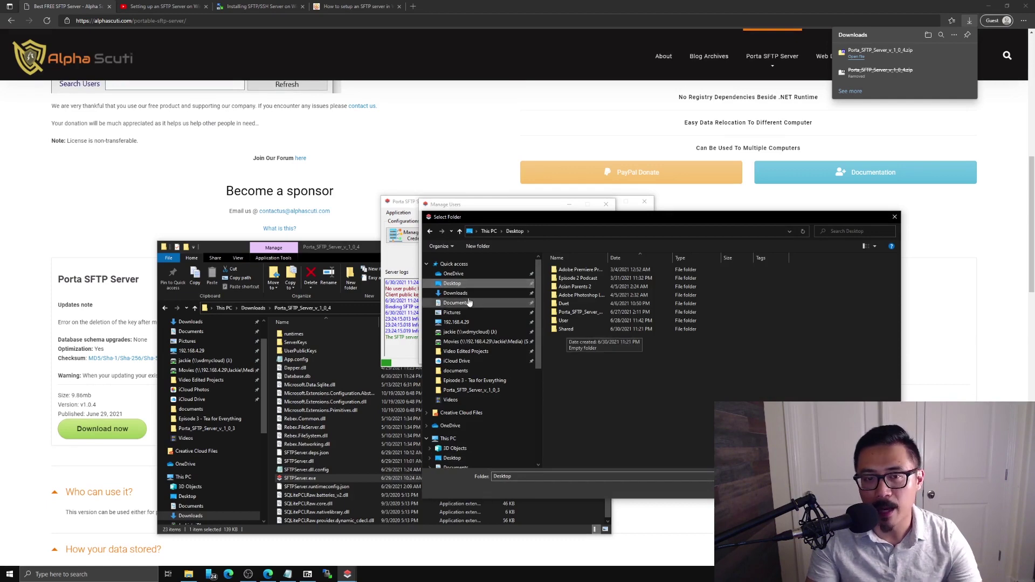
pyautogui.doubleClick(571, 329)
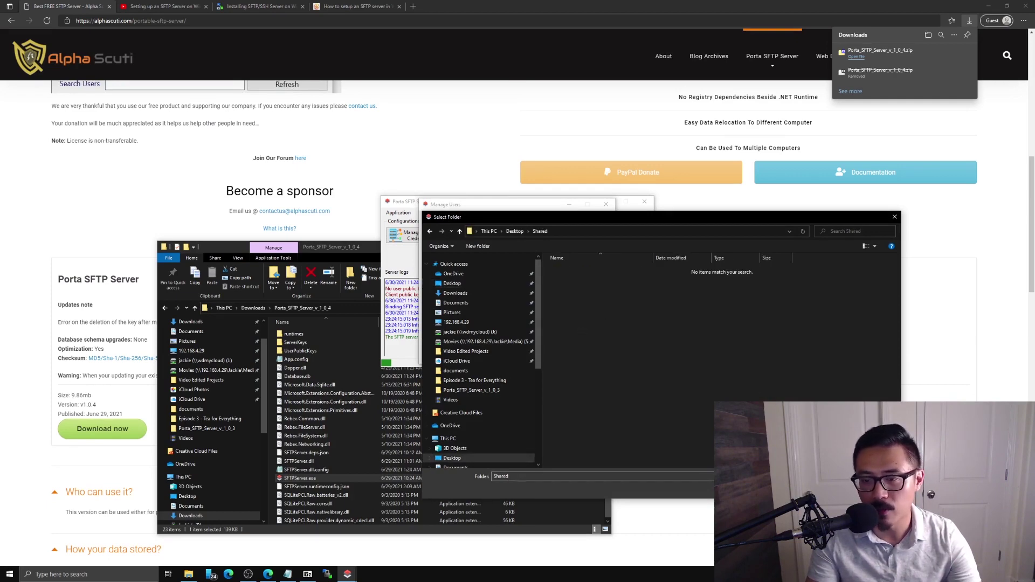
pyautogui.press('Return')
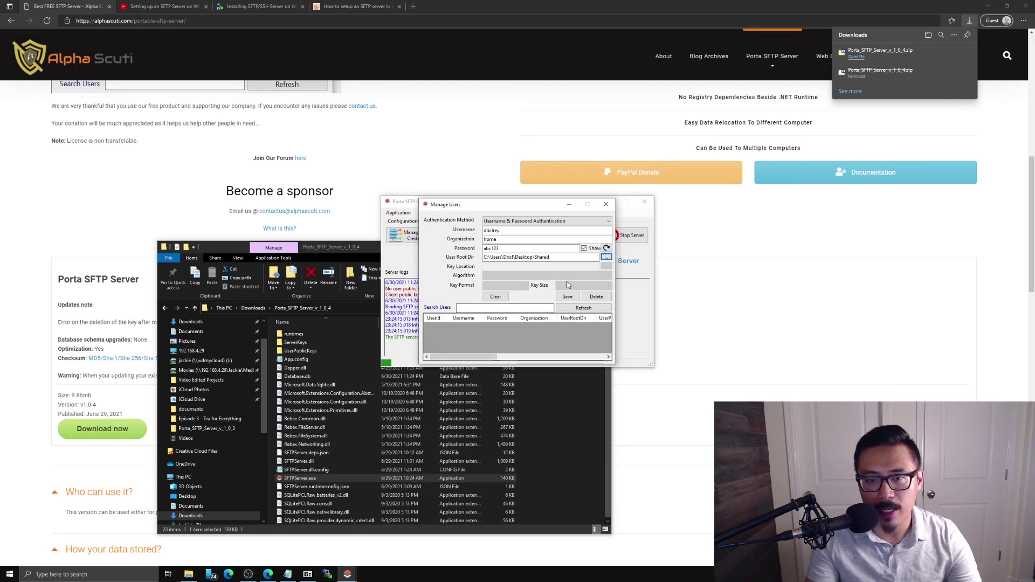
pyautogui.click(567, 298)
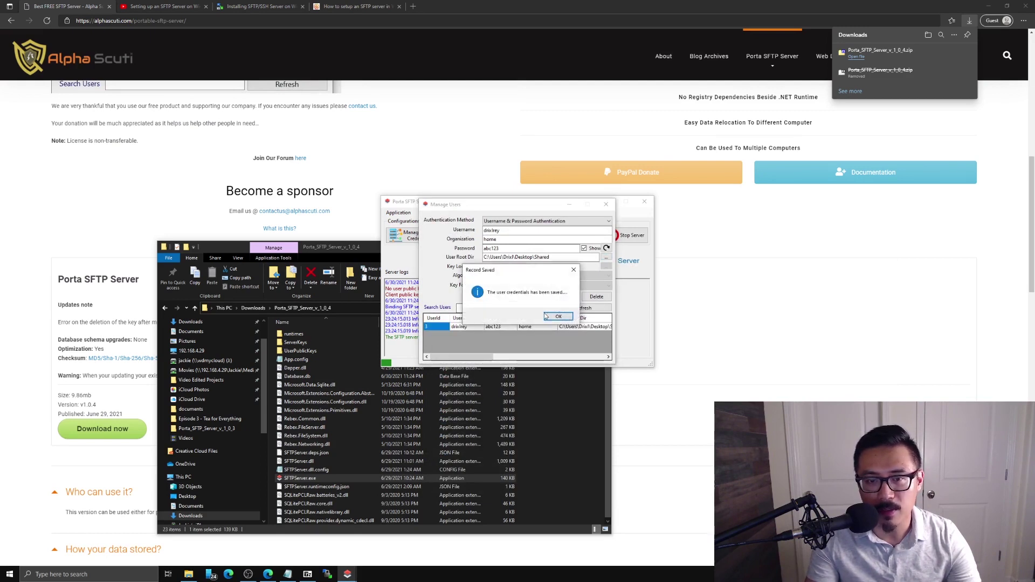
pyautogui.click(559, 315)
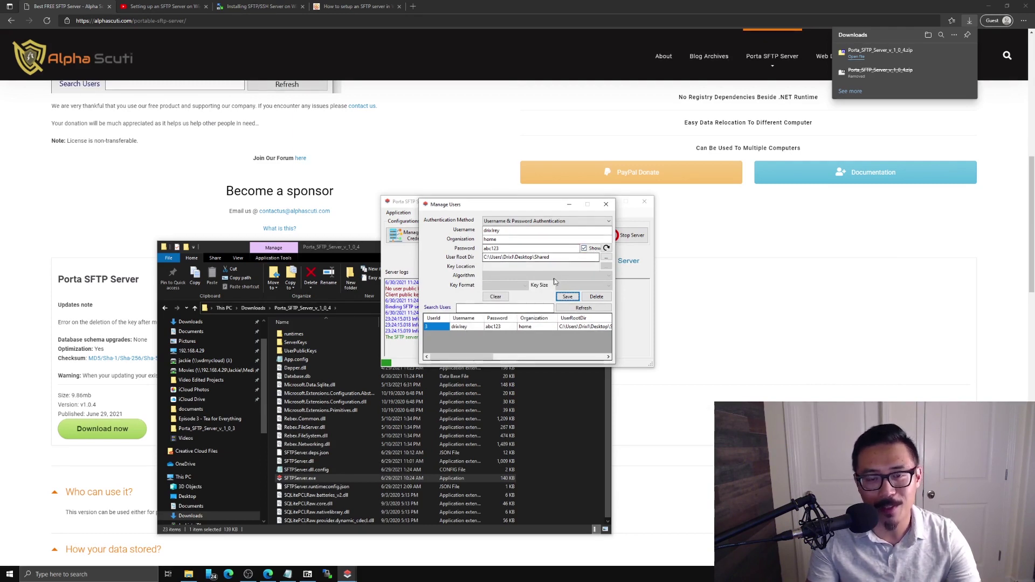
# - Close the user manager, then run cmd and ipconfig to show IPv4 address 192.168.4.35
pyautogui.click(608, 207)
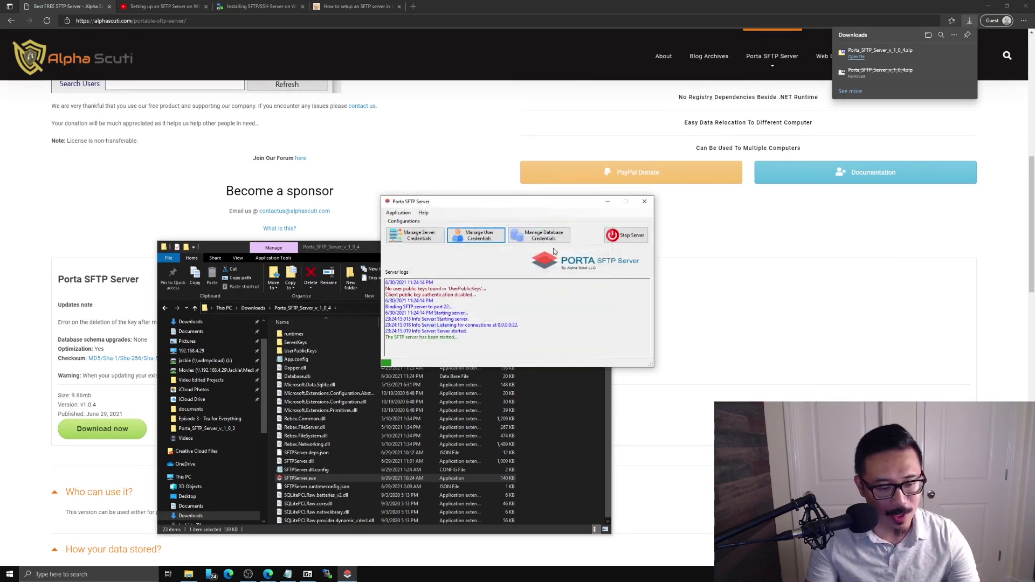
pyautogui.press('super+r')
pyautogui.press('Return')
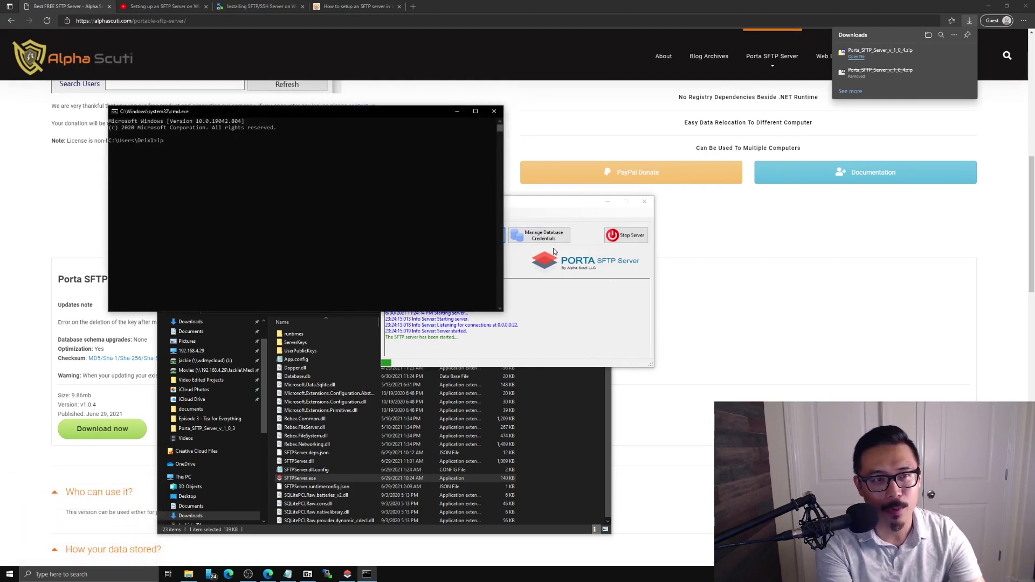
pyautogui.press('Return')
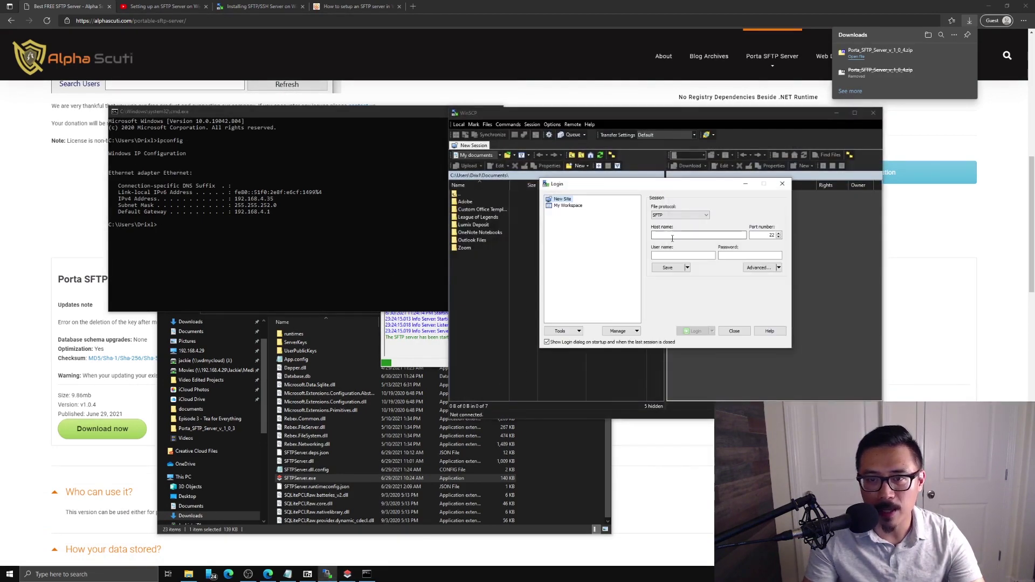
# - Log in to 192.168.4.35 over SFTP in WinSCP as the new user and view the remote root folder
pyautogui.click(674, 235)
pyautogui.write('1')
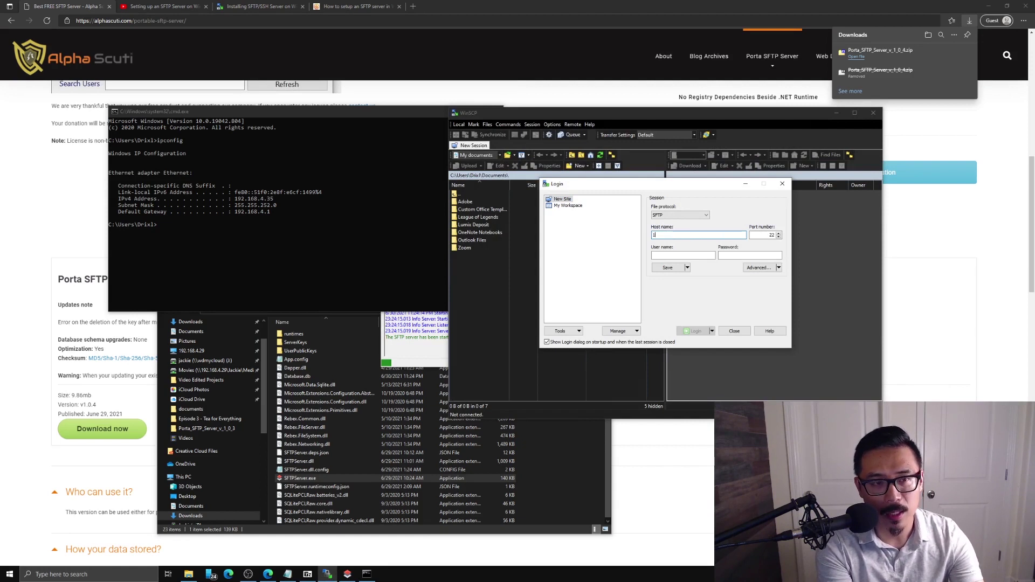
pyautogui.write('92.168.4')
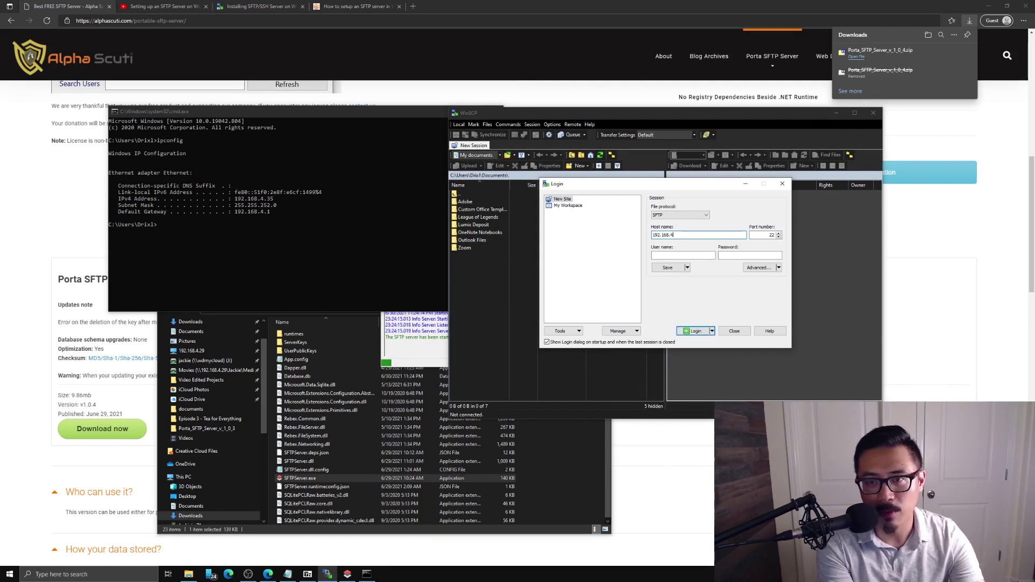
pyautogui.write('.35')
pyautogui.press('Tab')
pyautogui.press('Tab')
pyautogui.write('dr')
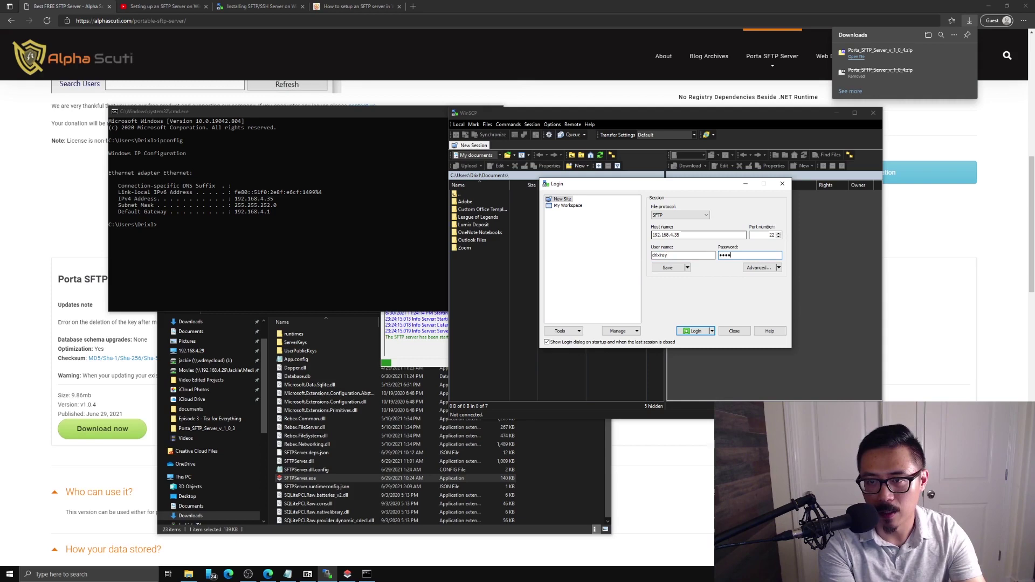
pyautogui.press('Return')
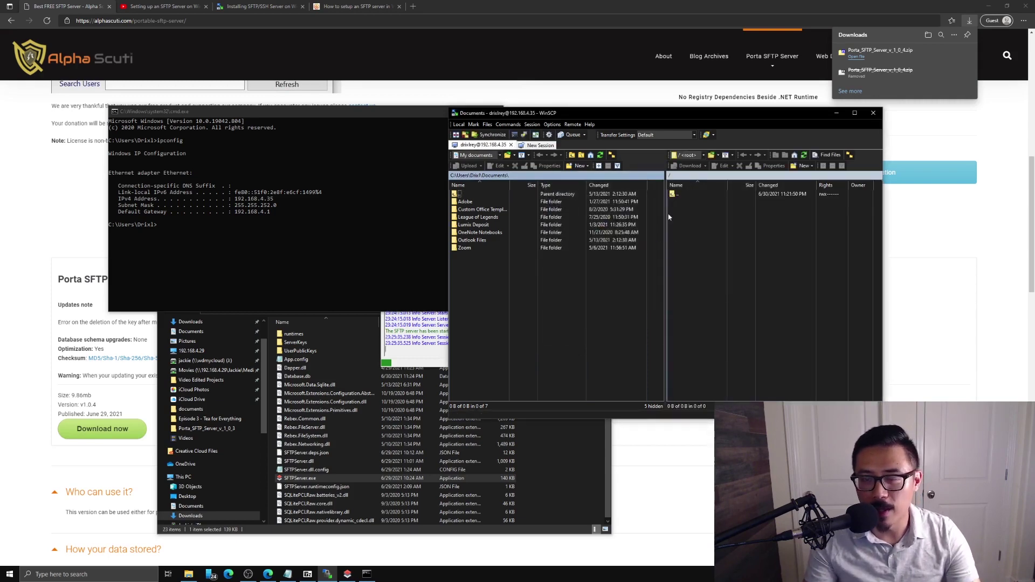
pyautogui.moveTo(618, 117); pyautogui.dragTo(397, 192)
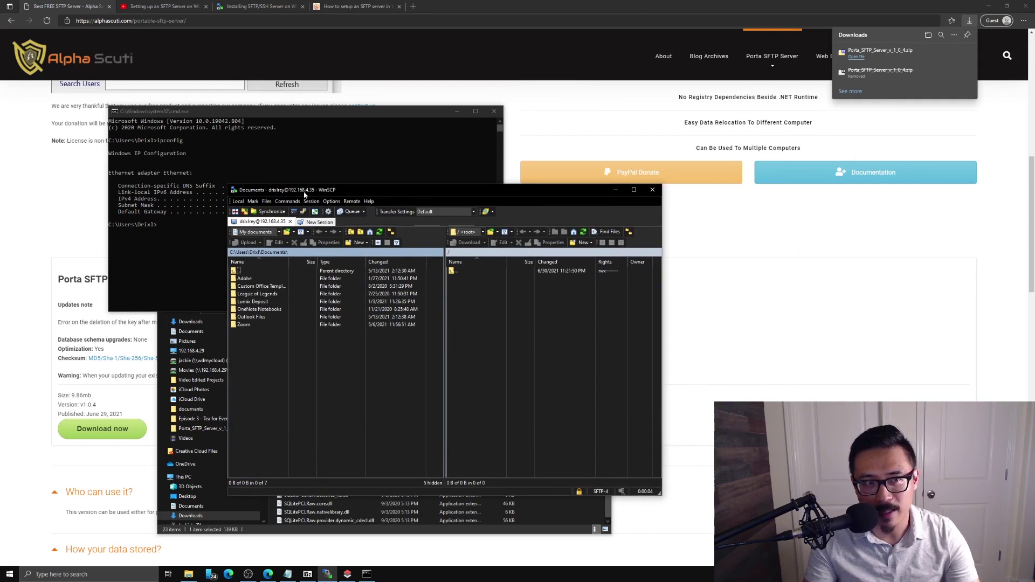
pyautogui.click(484, 325)
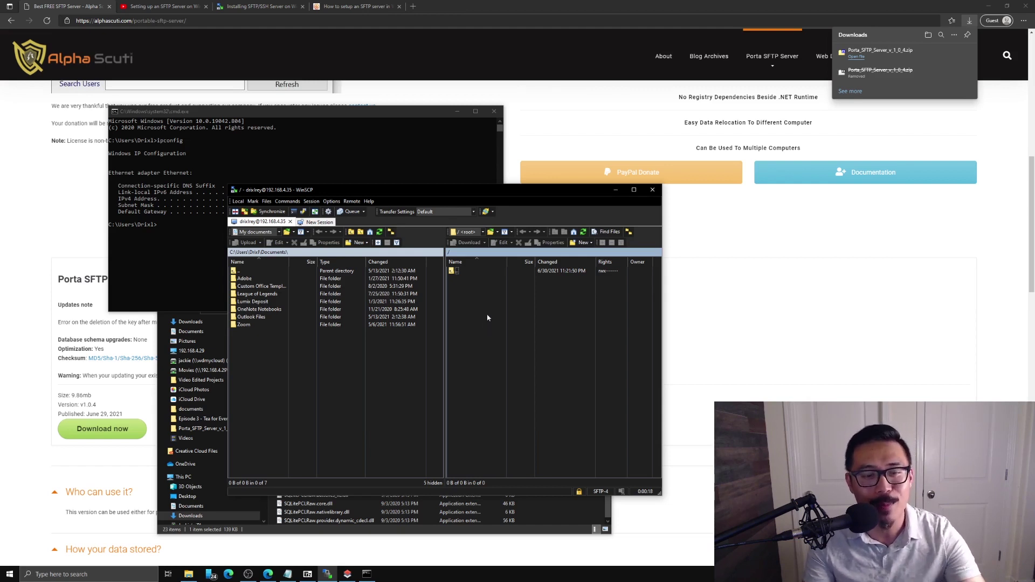
# - Bring Porta SFTP Server forward, check its user list, and shift the window left to show the session log
pyautogui.click(347, 573)
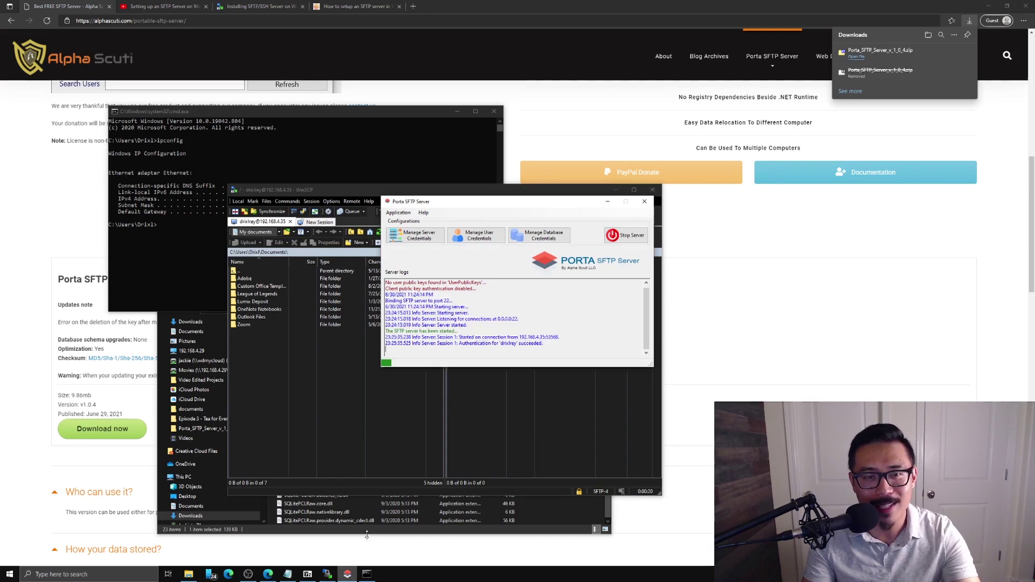
pyautogui.moveTo(525, 207); pyautogui.dragTo(466, 209)
pyautogui.click(415, 238)
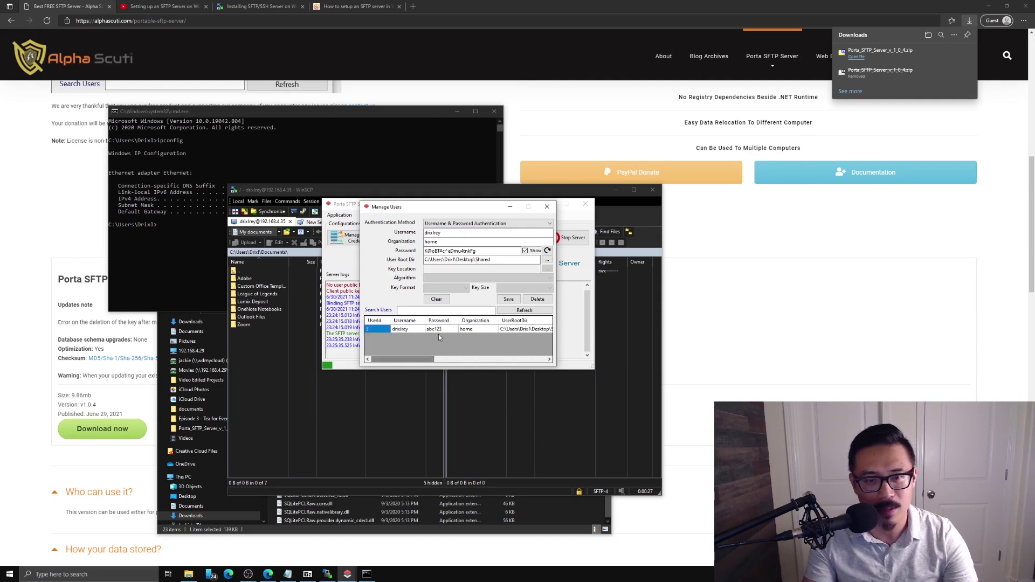
pyautogui.click(508, 299)
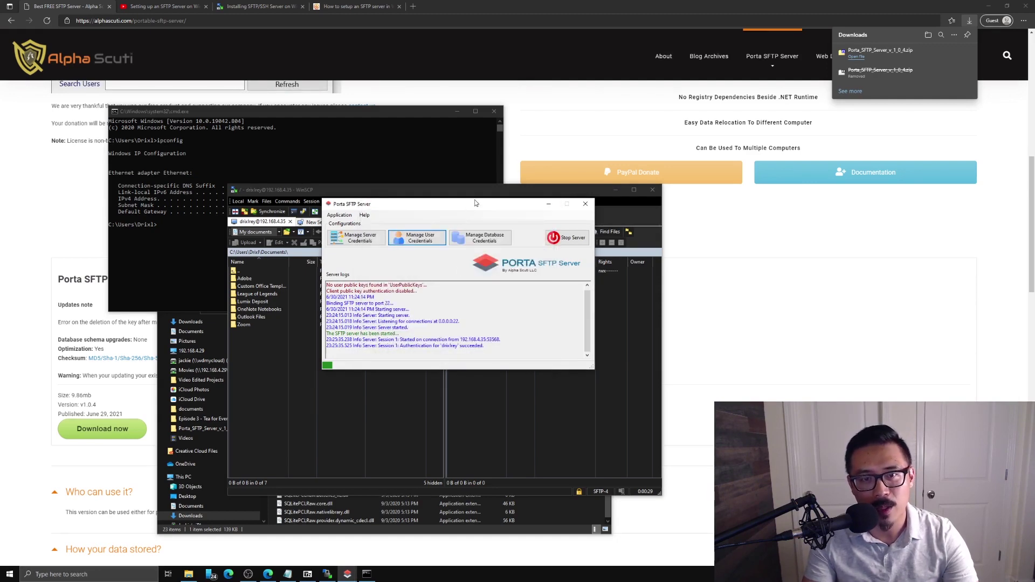
pyautogui.moveTo(474, 203); pyautogui.dragTo(415, 208)
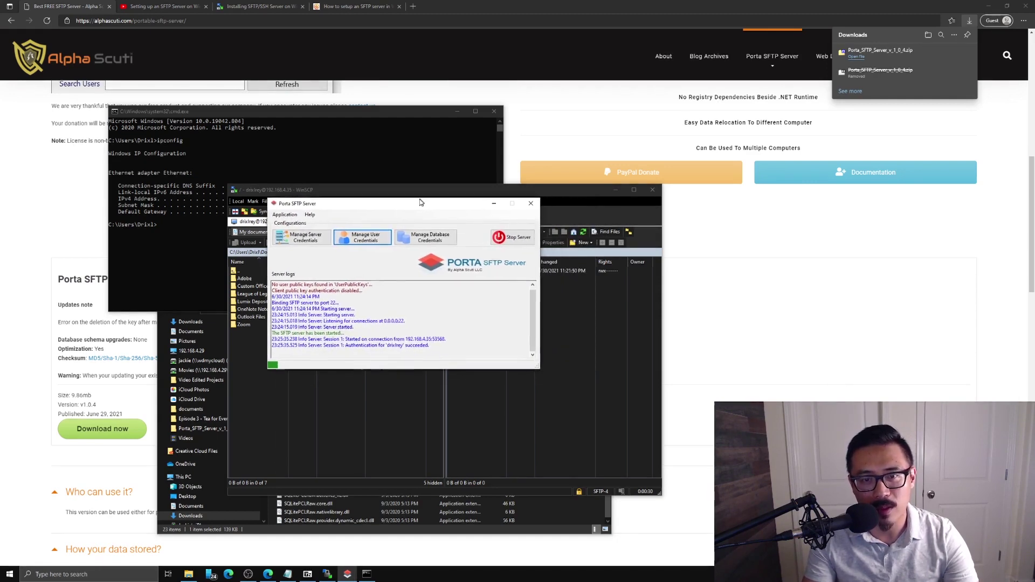
# - Set and confirm a new database password, then encrypt the user database
pyautogui.click(412, 245)
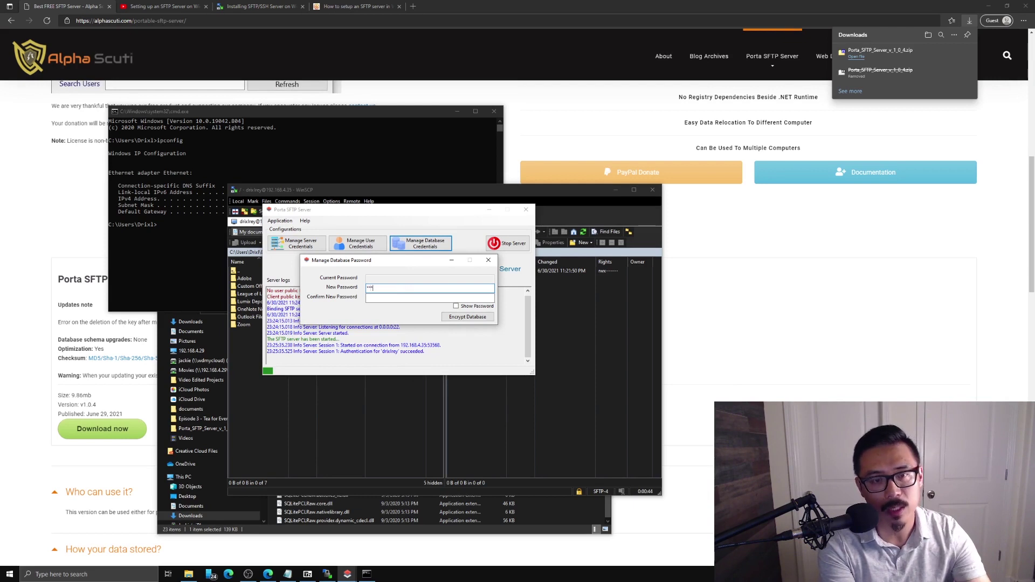
pyautogui.write('**')
pyautogui.press('Tab')
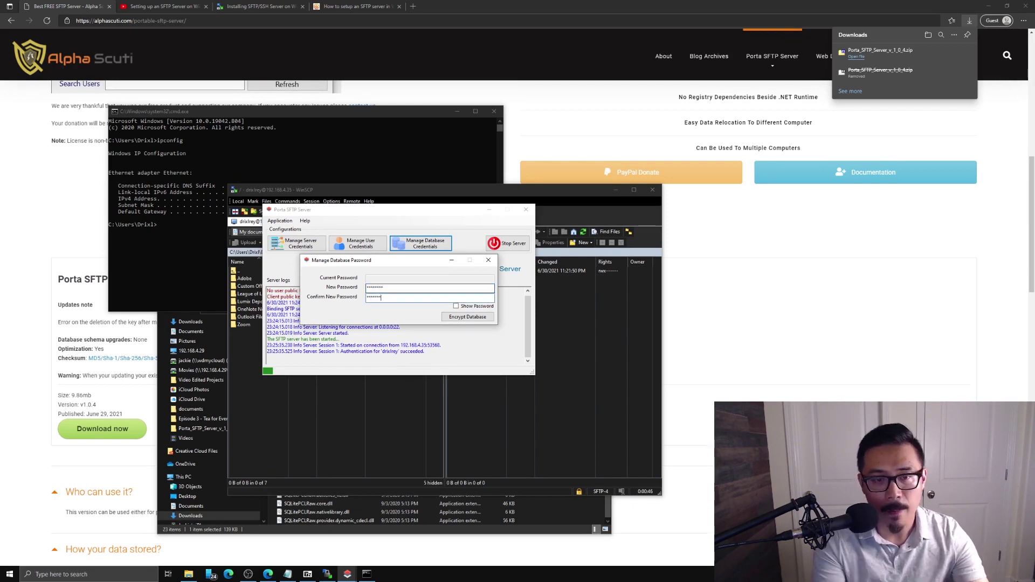
pyautogui.write('********')
pyautogui.click(459, 319)
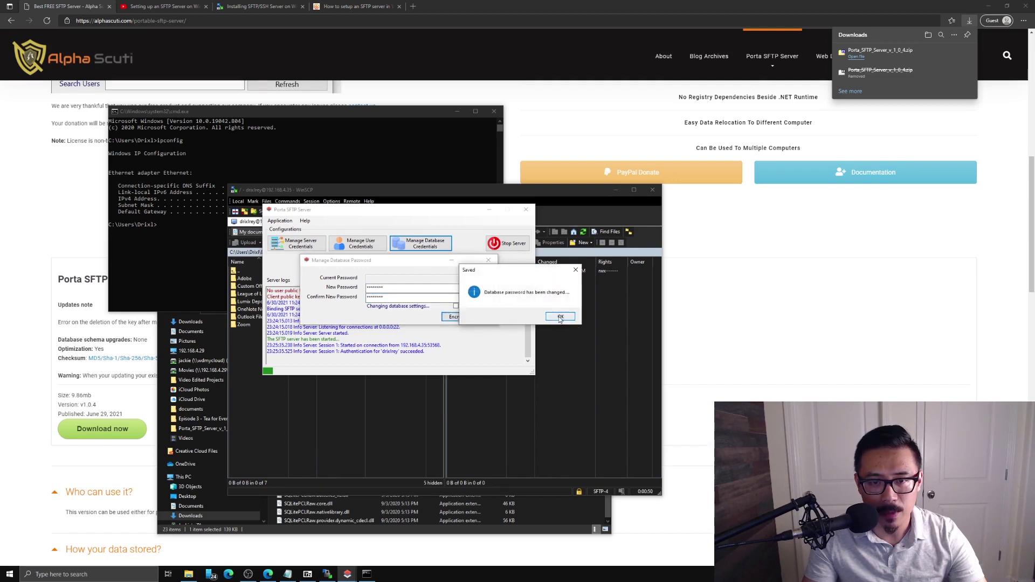
pyautogui.click(561, 319)
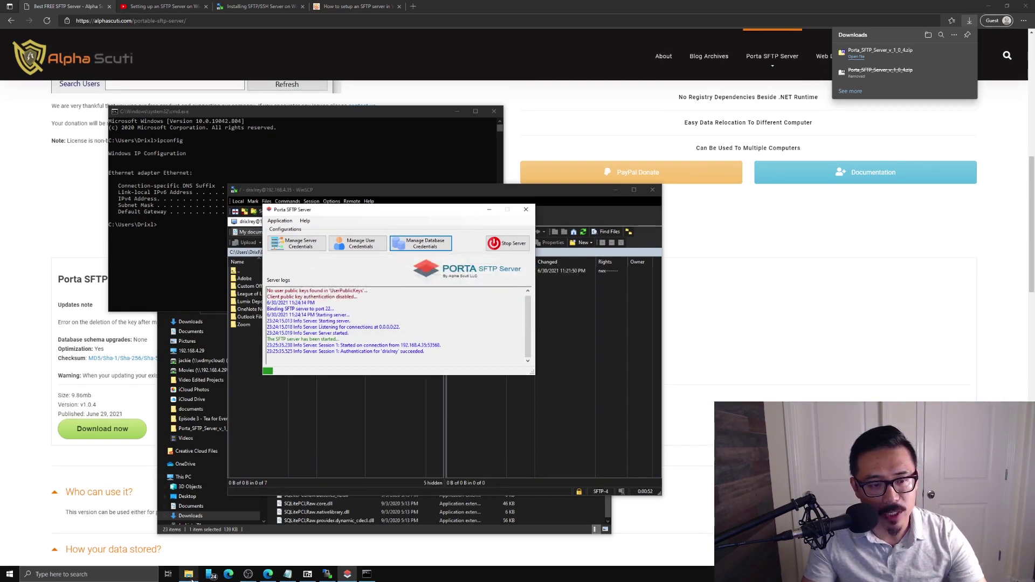
# - Go back into Porta_SFTP_Server_v_1_0_4 and open Database.db with DB Browser for SQLite
pyautogui.click(189, 574)
pyautogui.scroll(1, 195, 349)
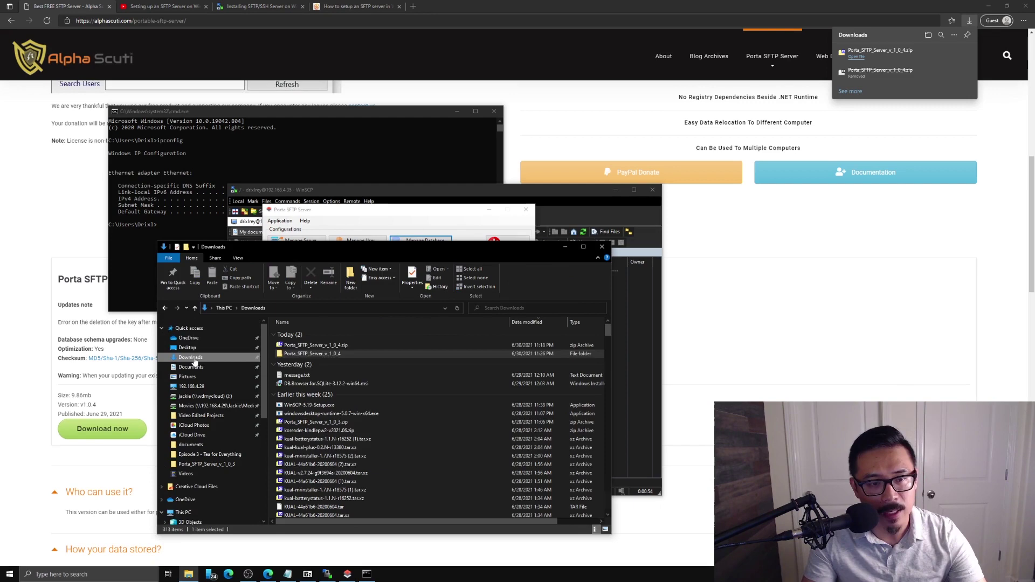
pyautogui.hotkey('alt', 'Up')
pyautogui.doubleClick(316, 377)
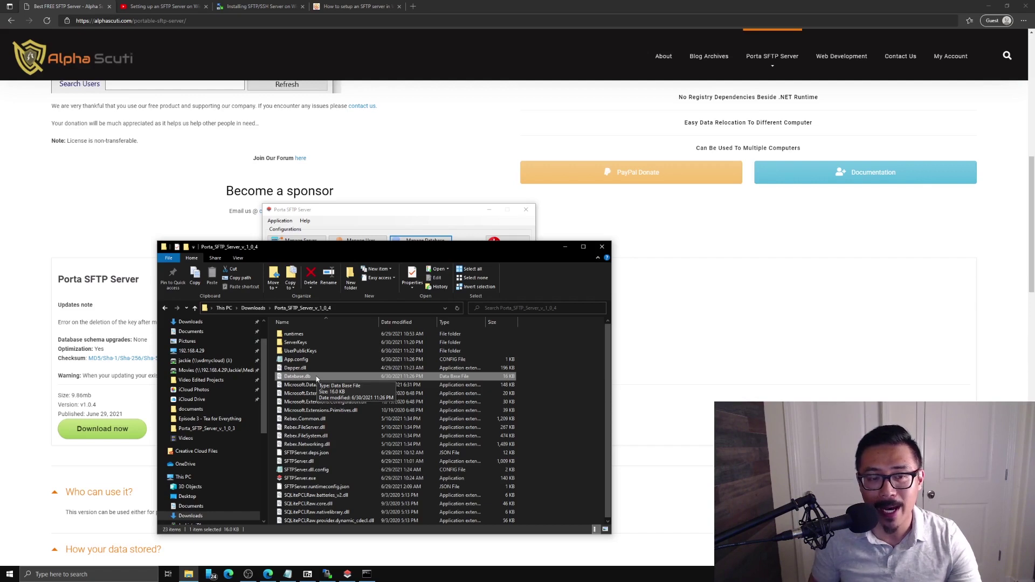
pyautogui.rightClick(317, 379)
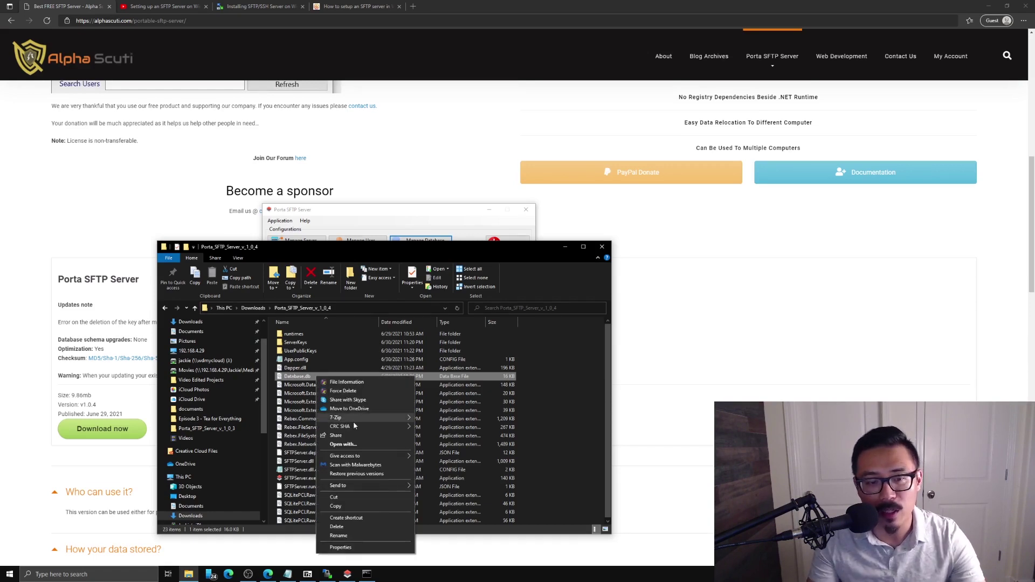
pyautogui.click(363, 445)
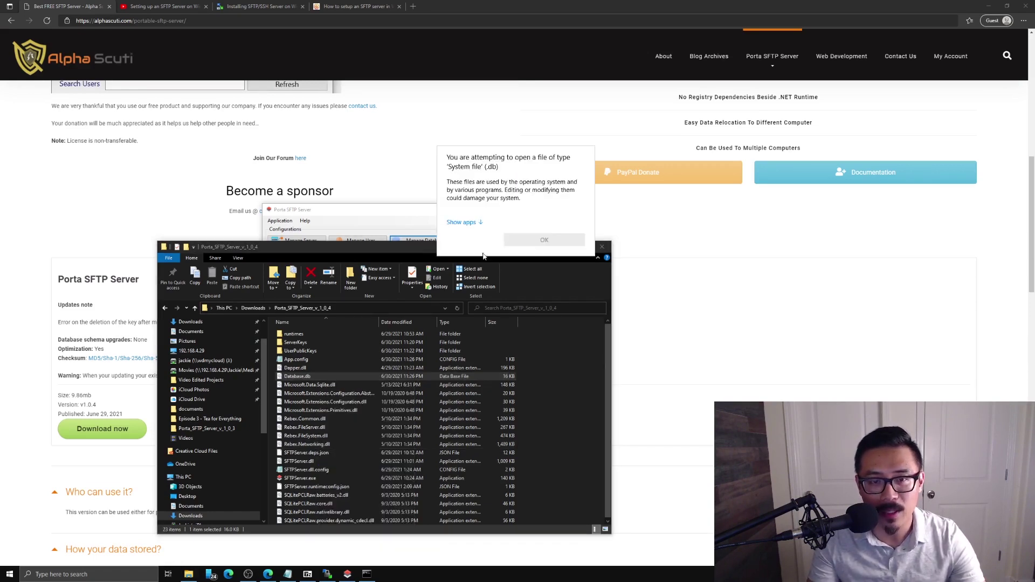
pyautogui.click(469, 222)
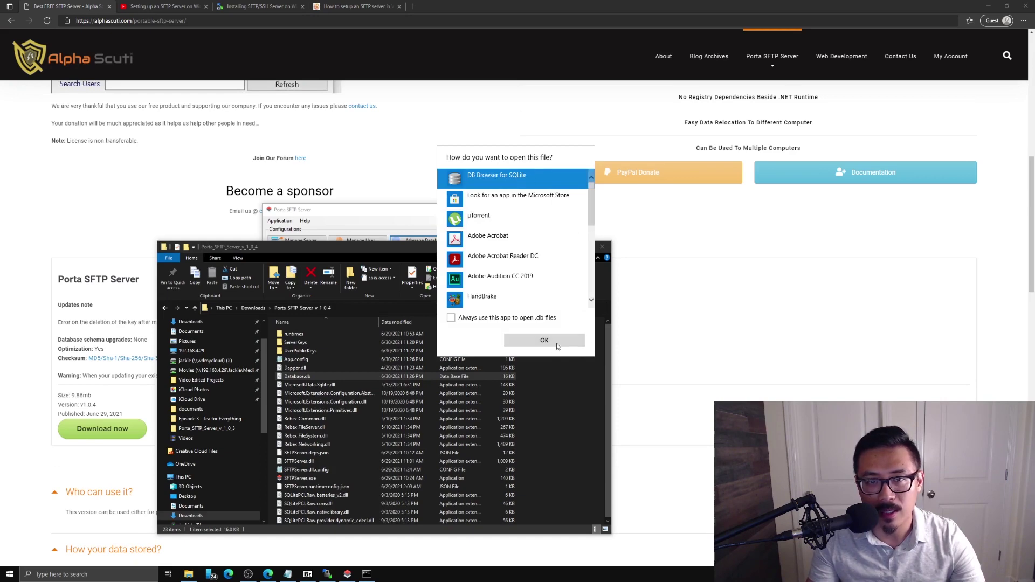
pyautogui.click(558, 340)
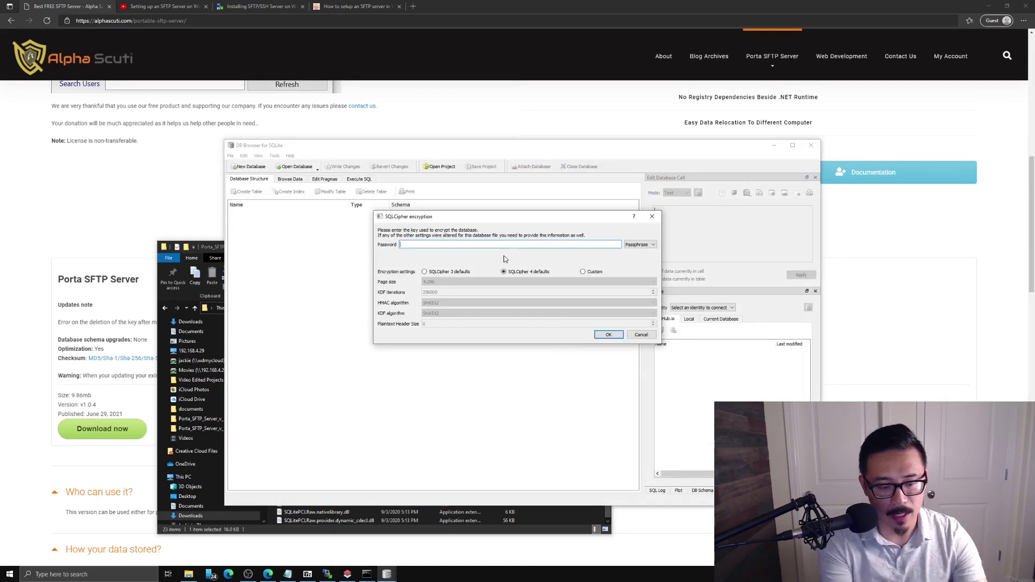
# - Unlock Database.db with its SQLCipher password and browse tblUsers, widening the Password column to show the hash
pyautogui.write('••')
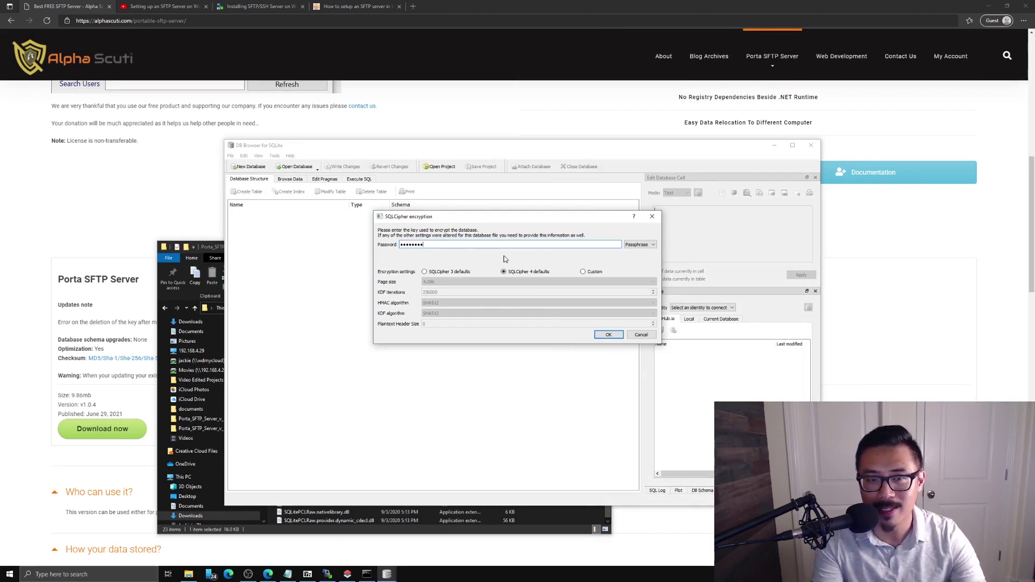
pyautogui.press('Return')
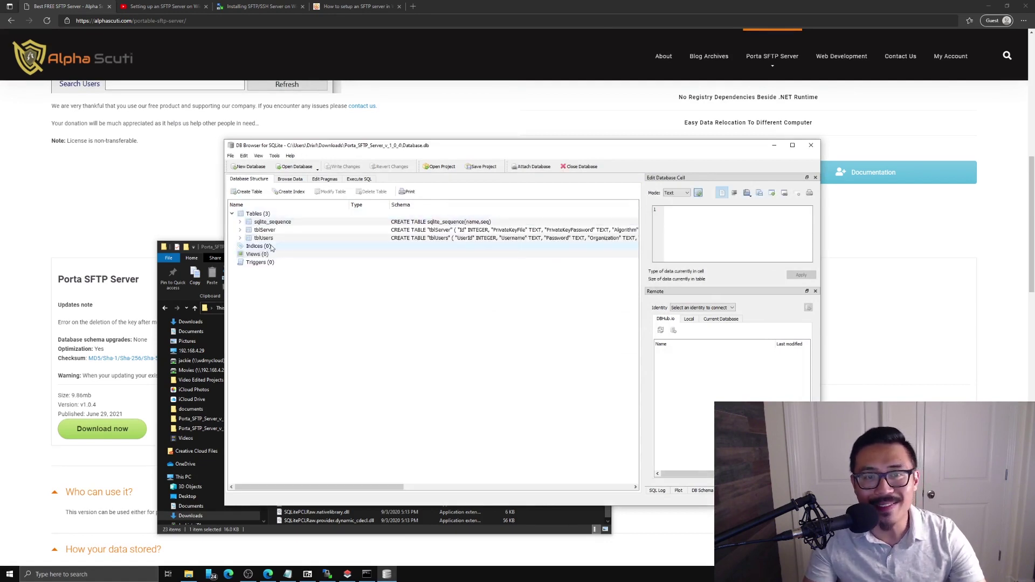
pyautogui.doubleClick(254, 240)
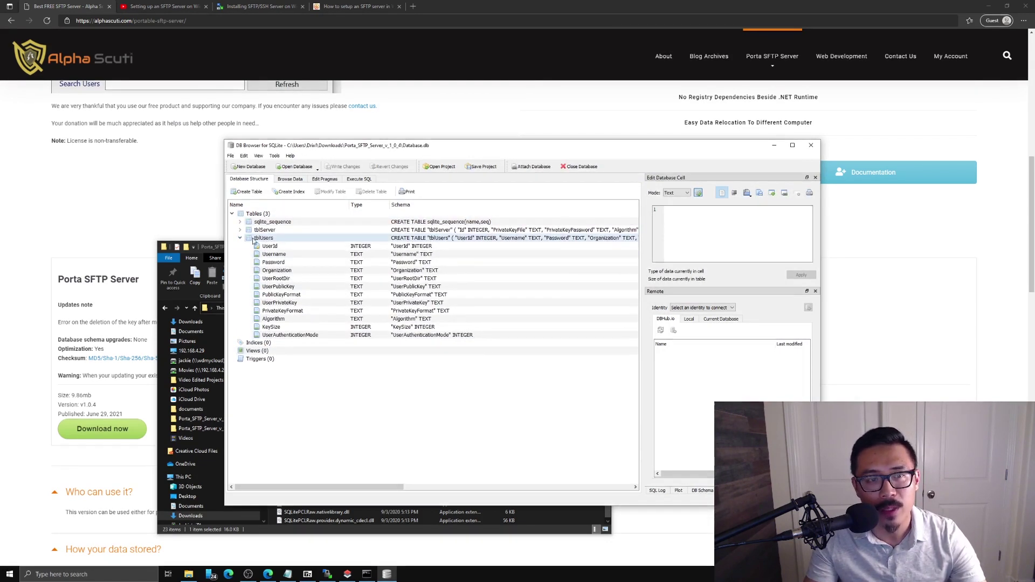
pyautogui.rightClick(273, 239)
pyautogui.click(294, 232)
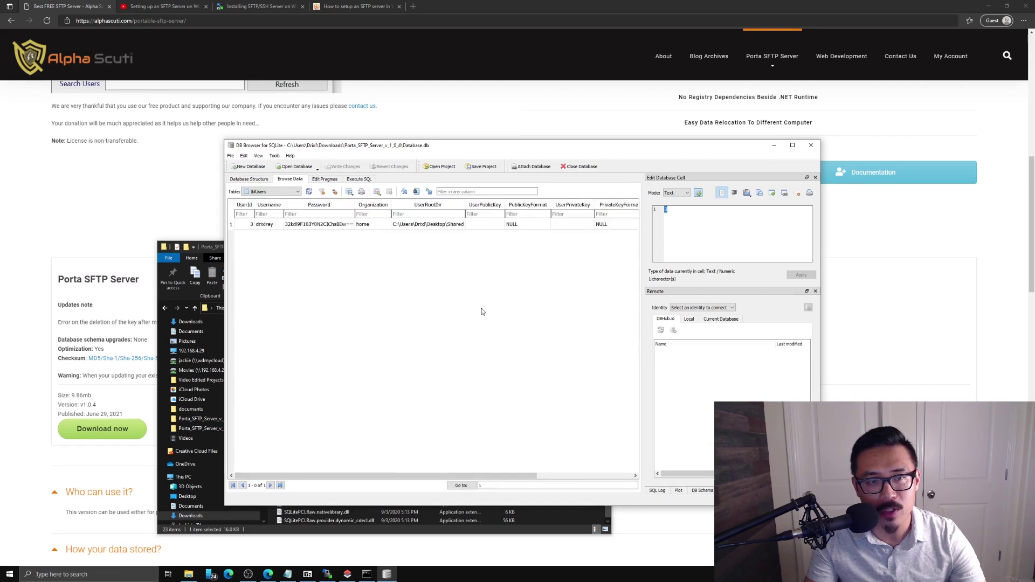
pyautogui.click(296, 224)
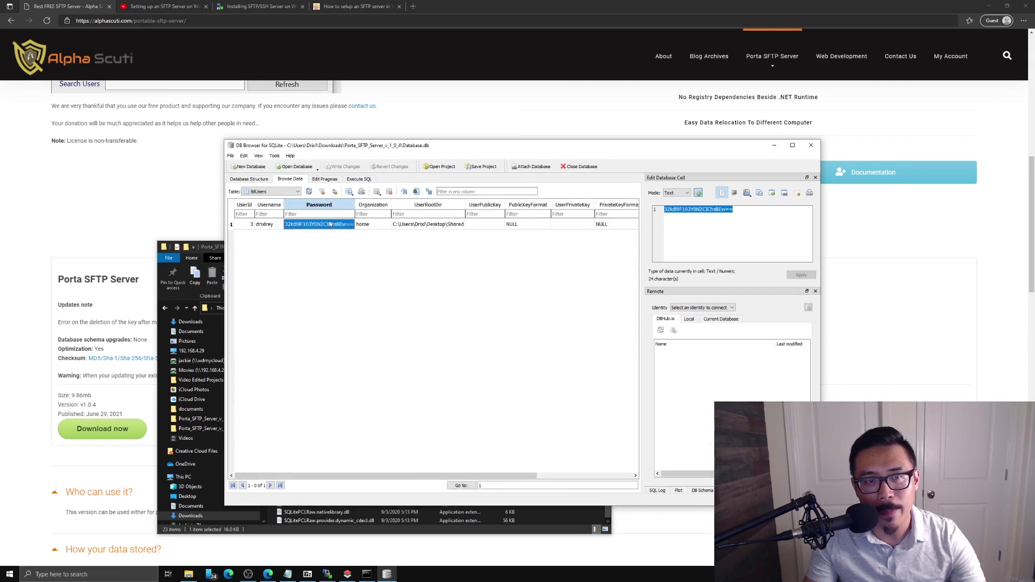
pyautogui.moveTo(354, 205); pyautogui.dragTo(391, 205)
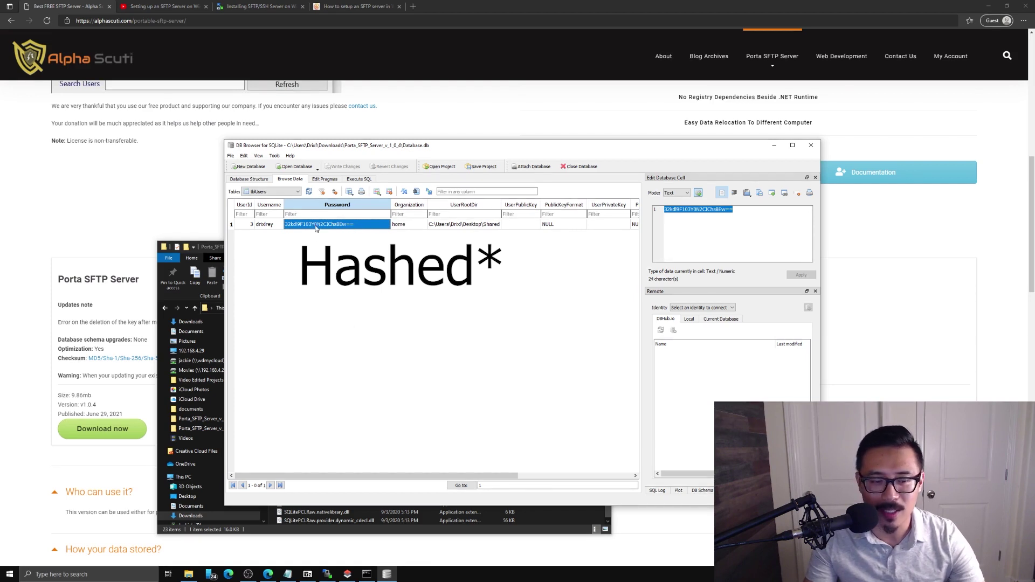
# - Stop and restart the Porta SFTP Server, then switch to the YouTube SFTP setup video
pyautogui.click(347, 574)
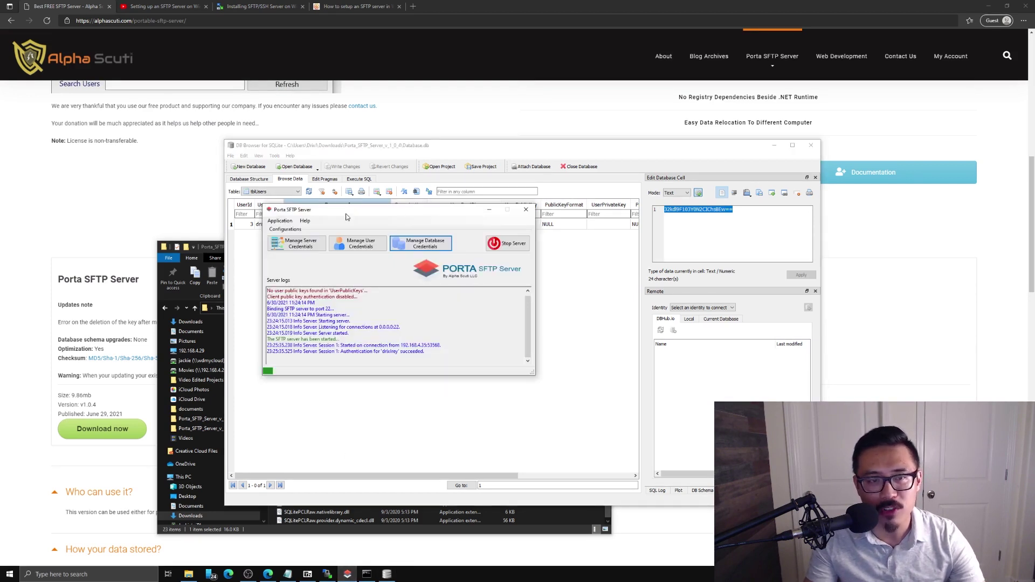
pyautogui.moveTo(349, 214); pyautogui.dragTo(349, 220)
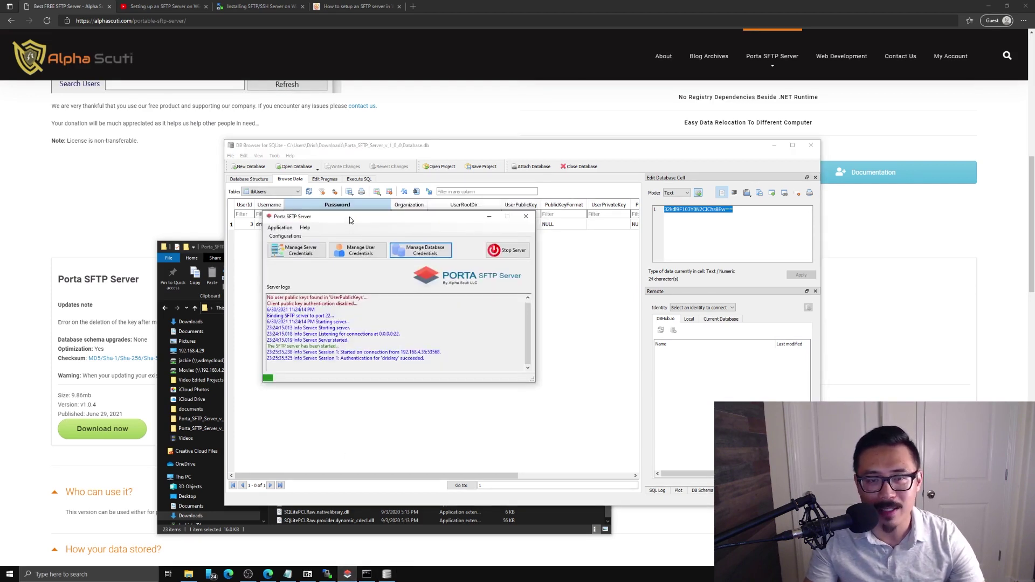
pyautogui.click(495, 253)
pyautogui.click(495, 252)
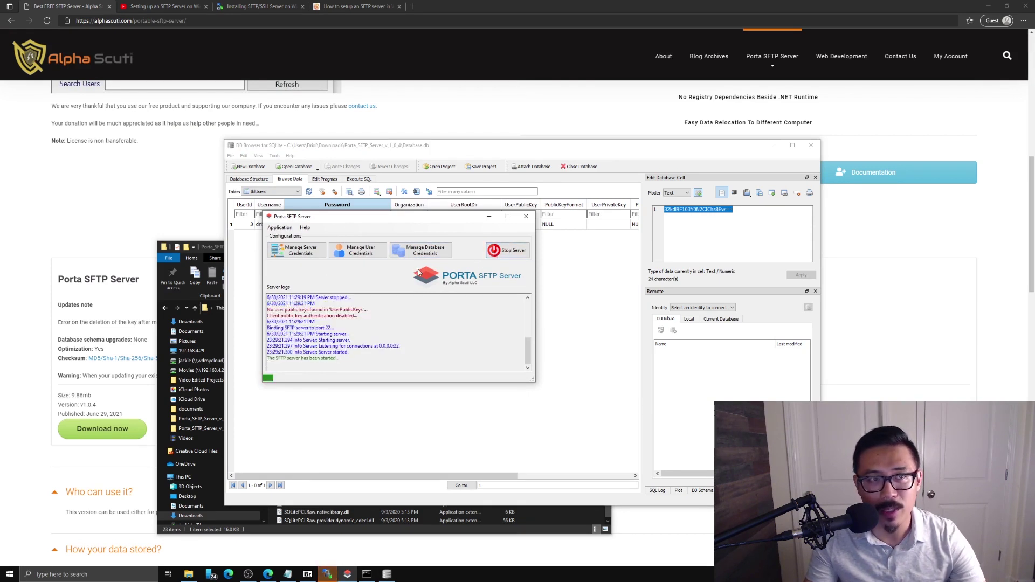
pyautogui.click(162, 6)
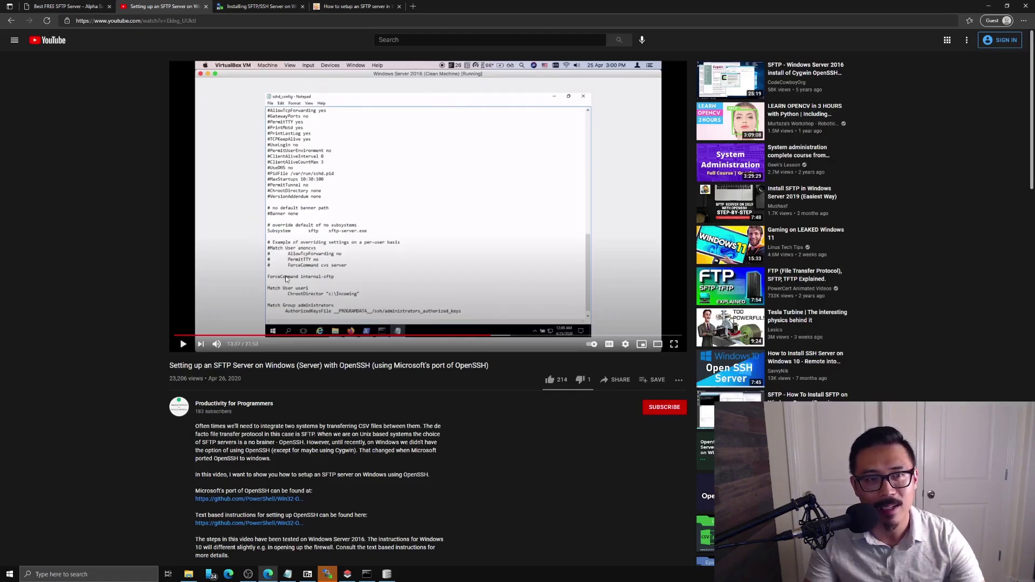
# - Skip ahead in the video, then select the command-prompt and PowerShell host key commands in the WinSCP guide
pyautogui.click(509, 336)
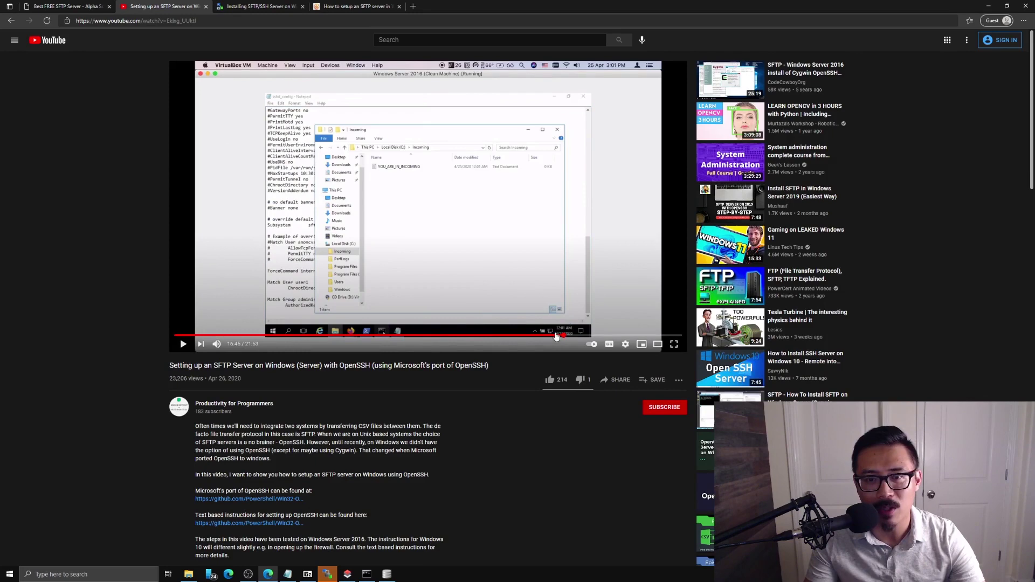
pyautogui.click(564, 335)
pyautogui.click(258, 7)
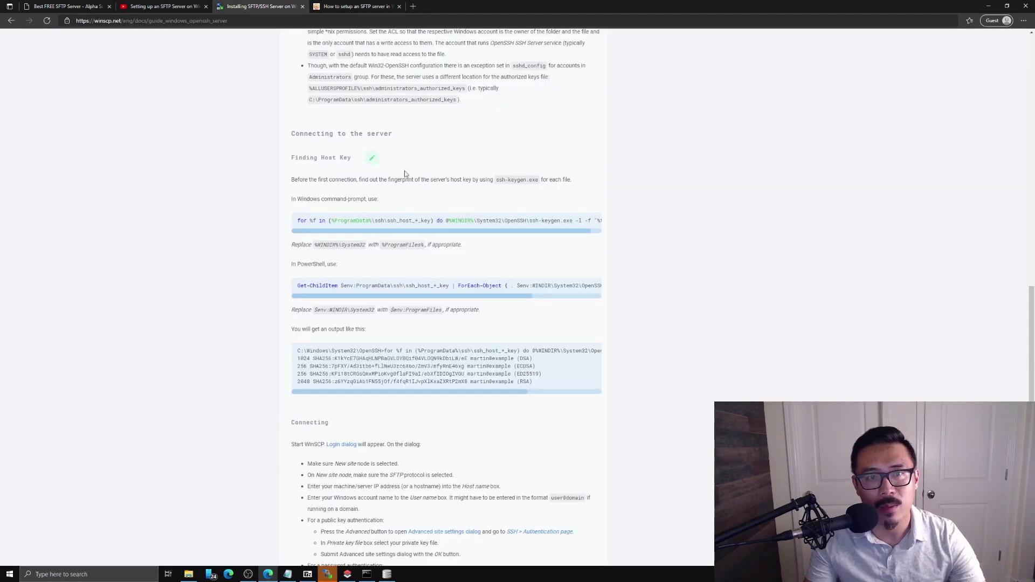
pyautogui.scroll(3, 377, 216)
pyautogui.scroll(-3, 344, 250)
pyautogui.moveTo(311, 345); pyautogui.dragTo(380, 293)
pyautogui.moveTo(301, 220); pyautogui.dragTo(553, 236)
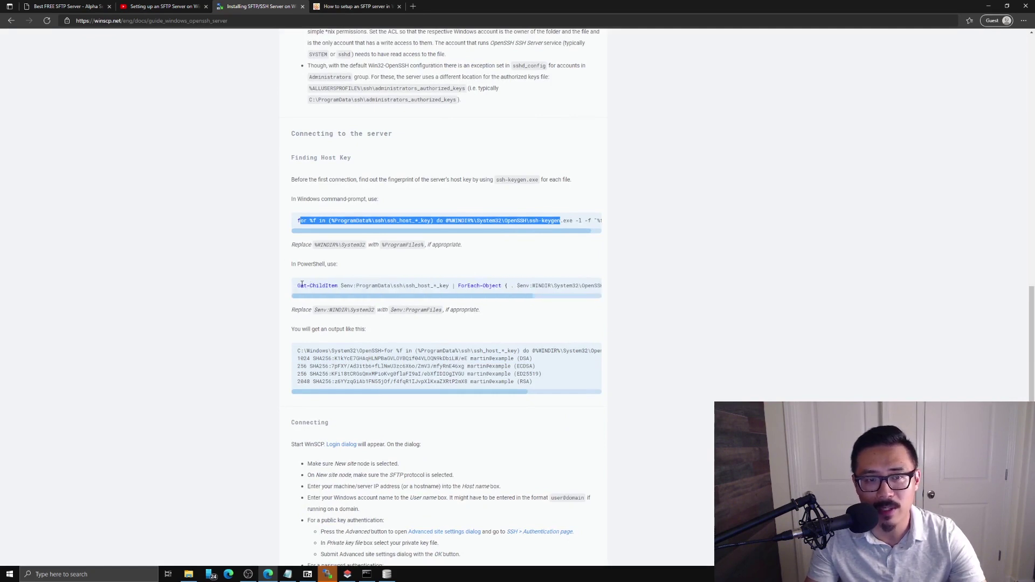
pyautogui.moveTo(302, 284); pyautogui.dragTo(405, 315)
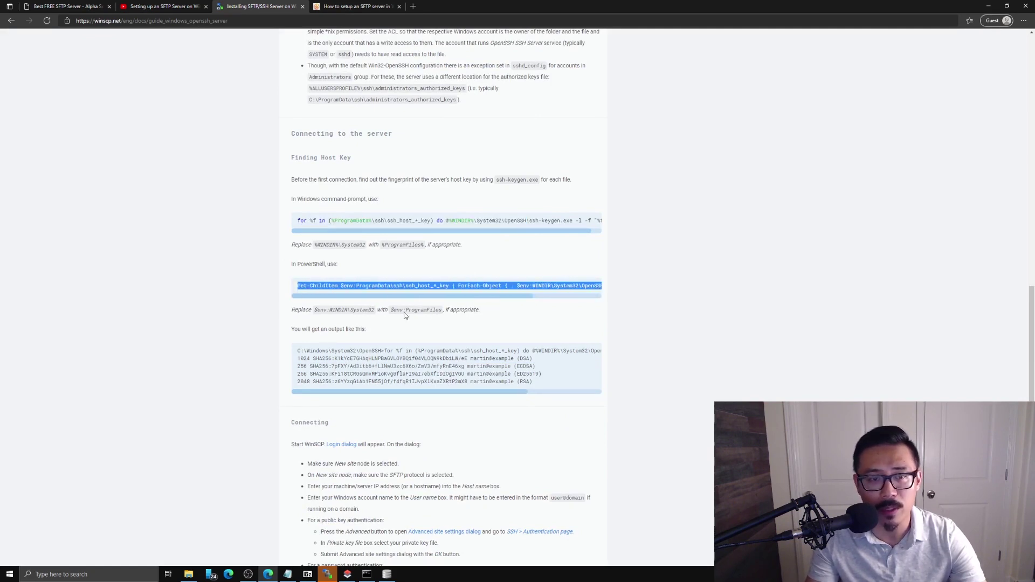
pyautogui.click(260, 291)
# - Skim the gHacks SFTP article, then return to the Alpha Scuti Porta SFTP Server page
pyautogui.hotkey('ctrl', 'Tab')
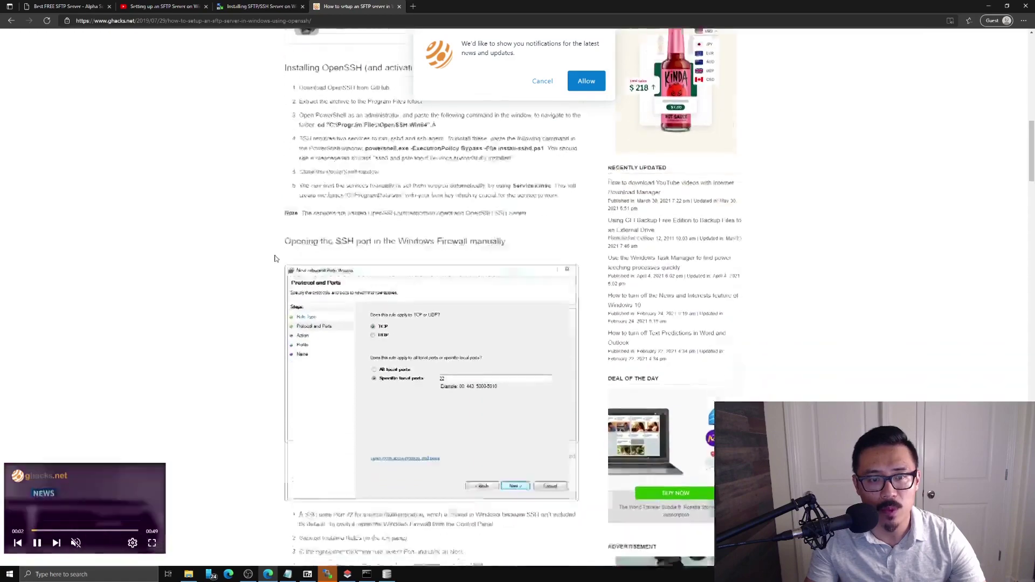
pyautogui.scroll(-10, 270, 260)
pyautogui.scroll(20, 241, 323)
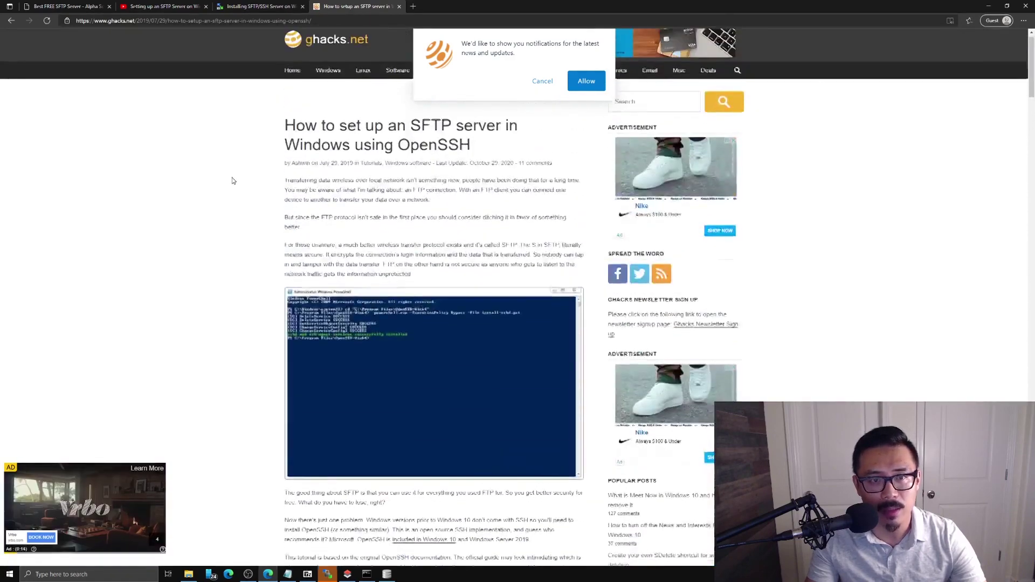
pyautogui.scroll(-2, 231, 180)
pyautogui.click(159, 6)
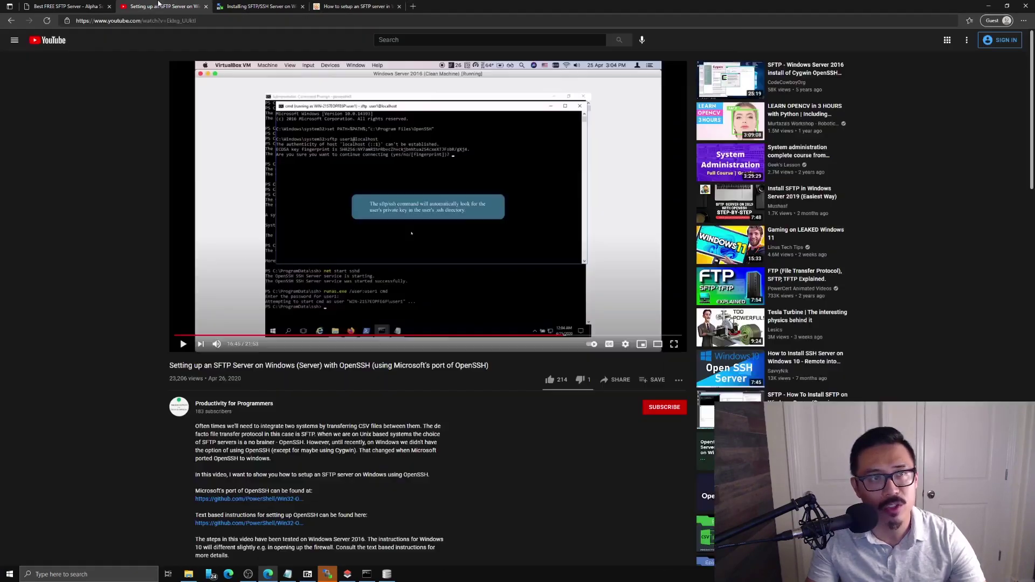
pyautogui.hotkey('ctrl', 'shift', 'Tab')
pyautogui.scroll(6, 351, 470)
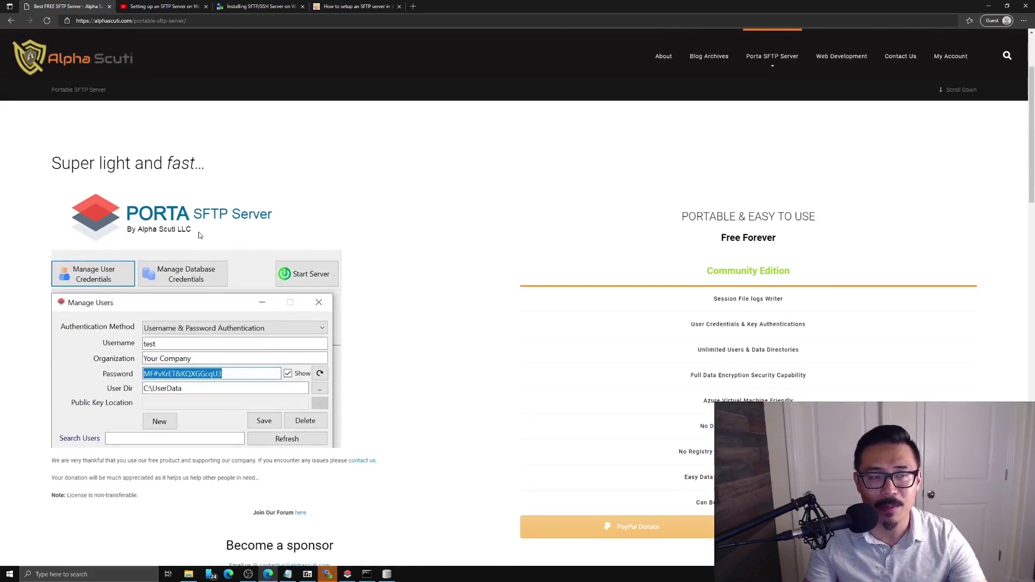
pyautogui.scroll(-1, 346, 281)
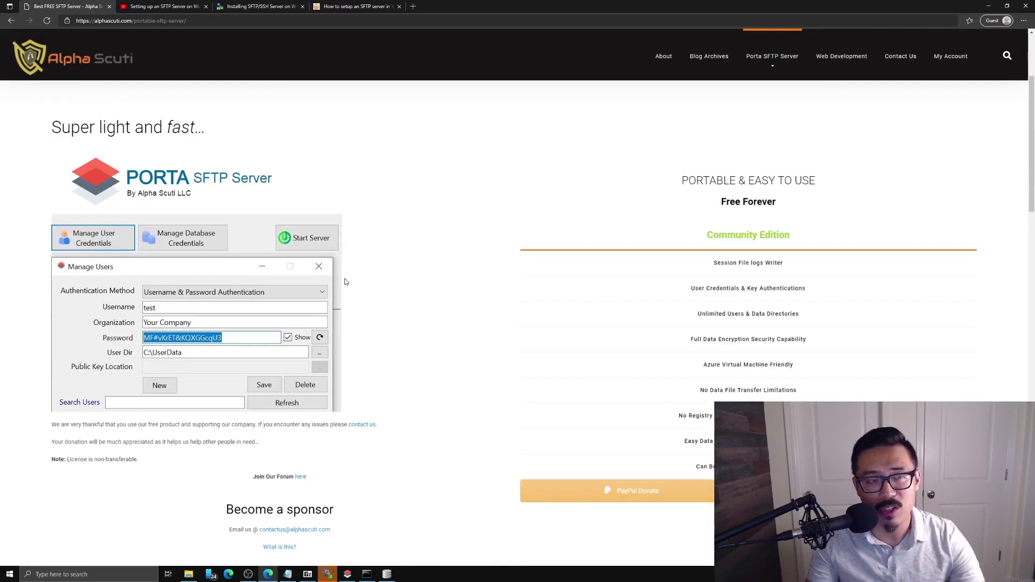